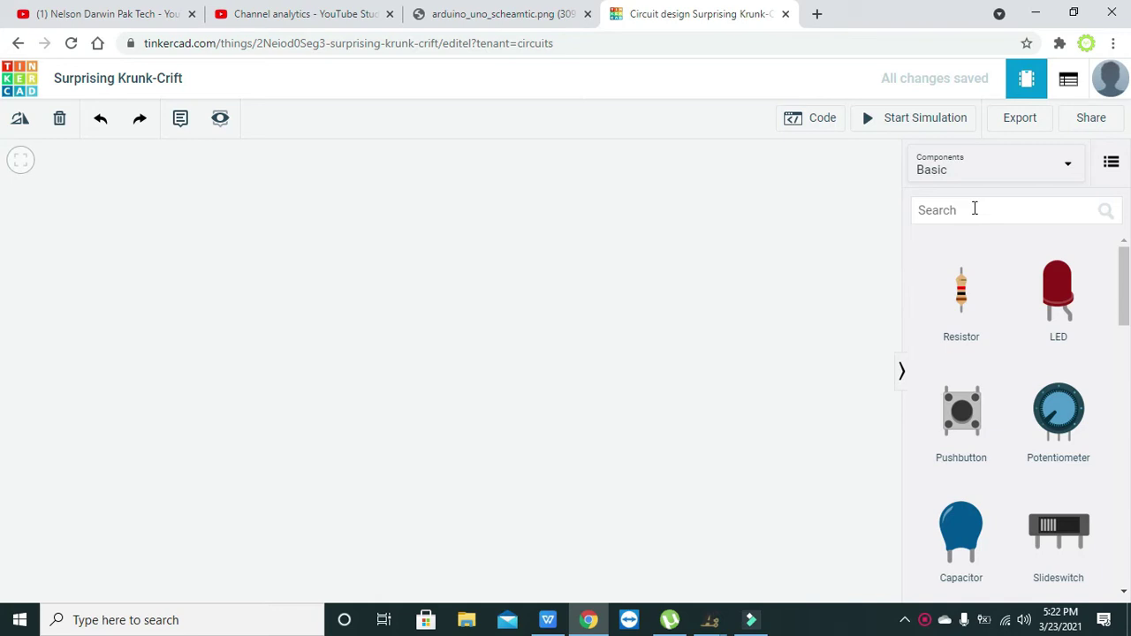
Step: Search for '555' and drag the 555 Timer onto the canvas
left_click(975, 209)
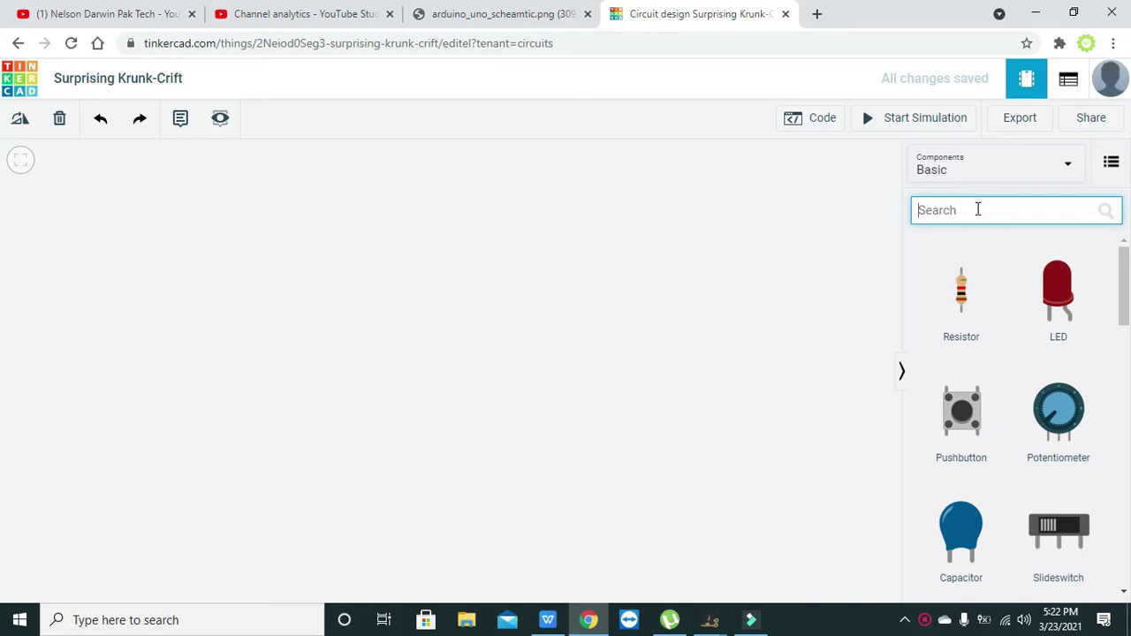
type("55")
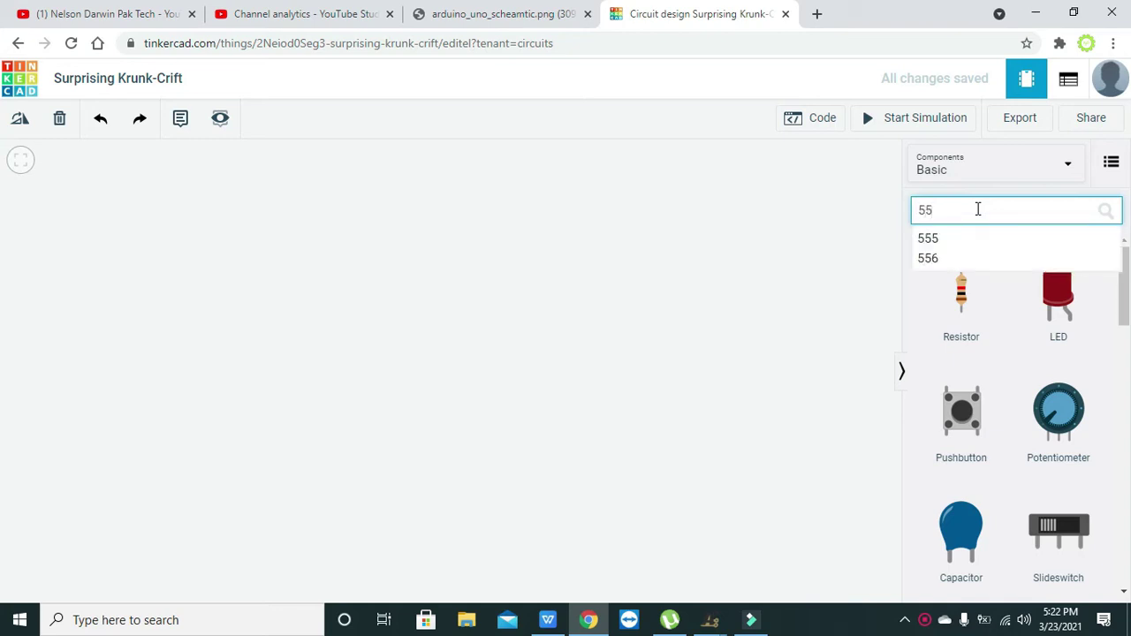
type("4")
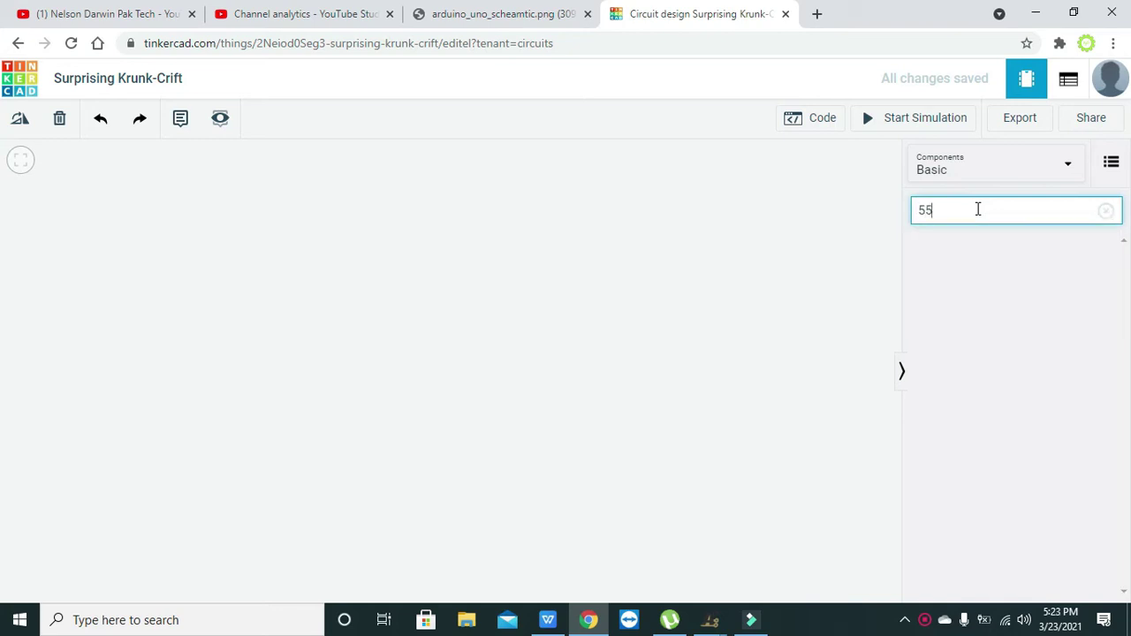
type("5")
key("Return")
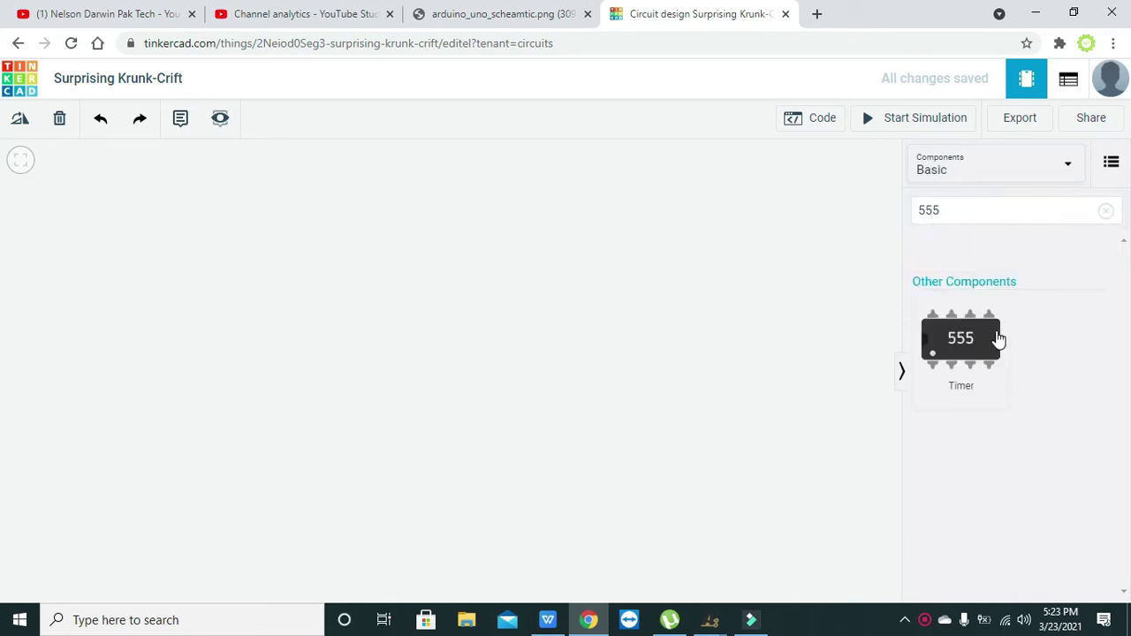
left_click_drag(997, 335, 445, 353)
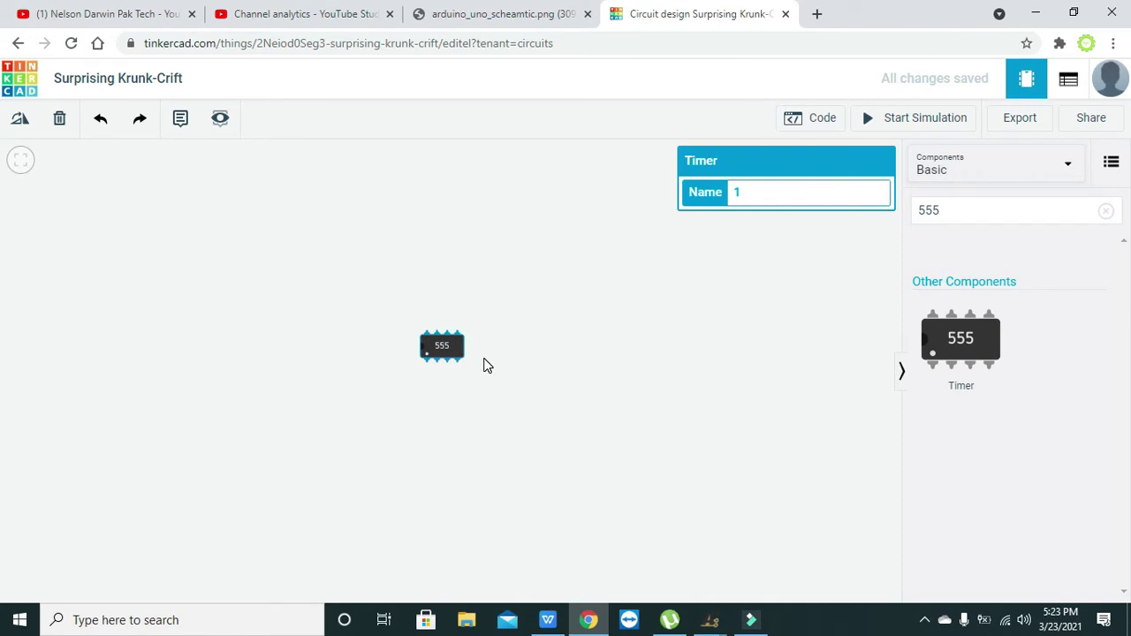
scroll(484, 365, "up", 4)
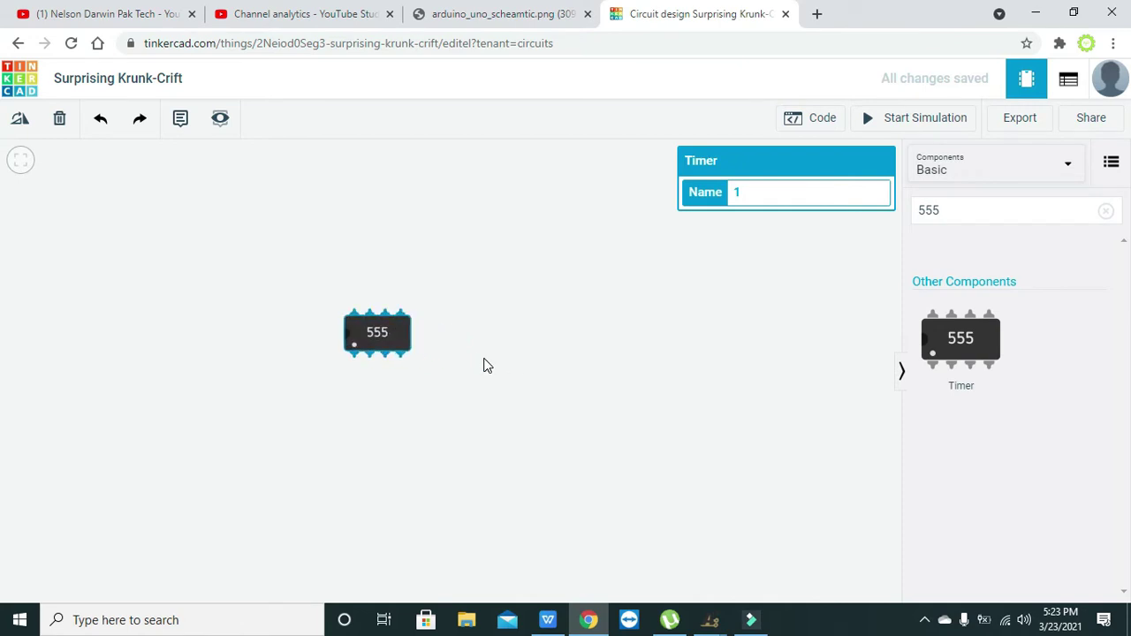
left_click_drag(389, 352, 408, 355)
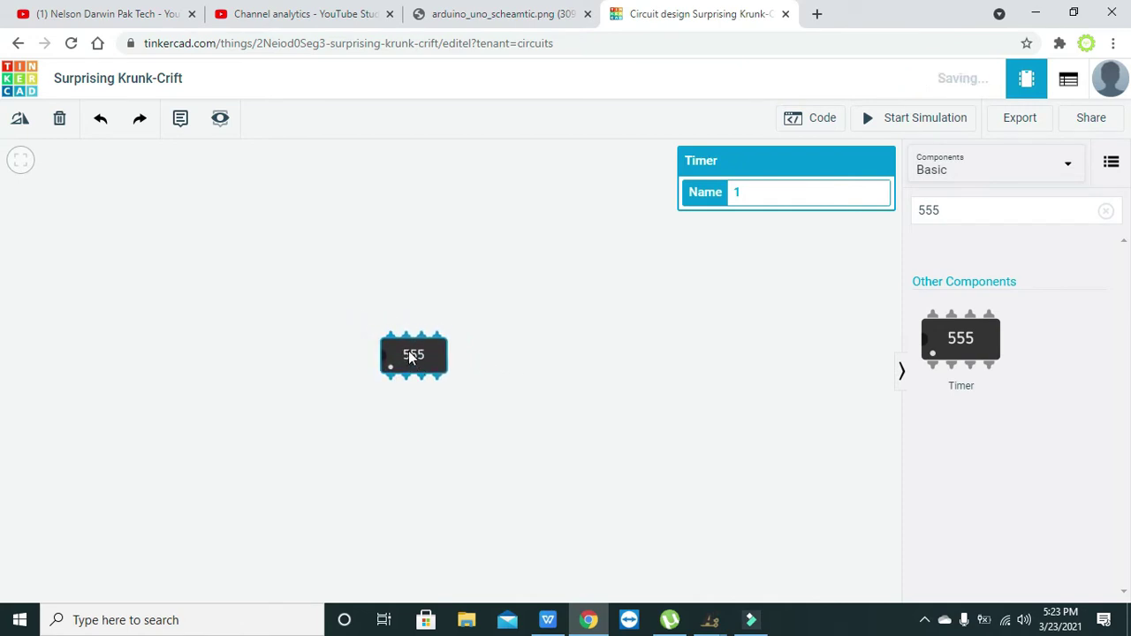
Step: Rotate the 555 Timer three times so it stands upright
left_click(22, 123)
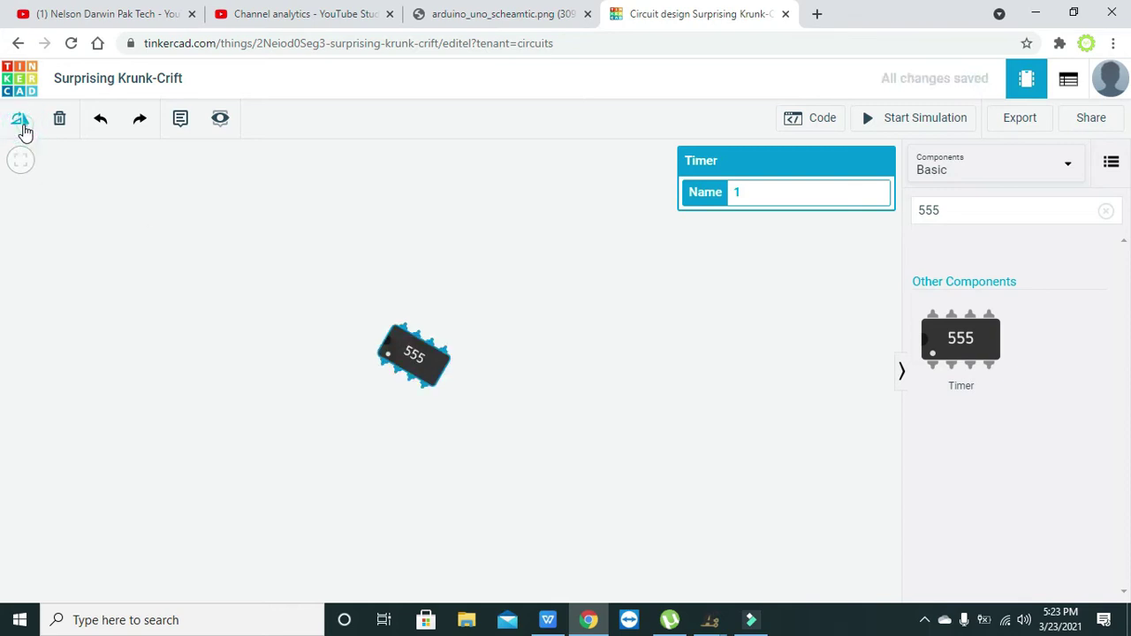
left_click(22, 124)
left_click(24, 125)
left_click(233, 347)
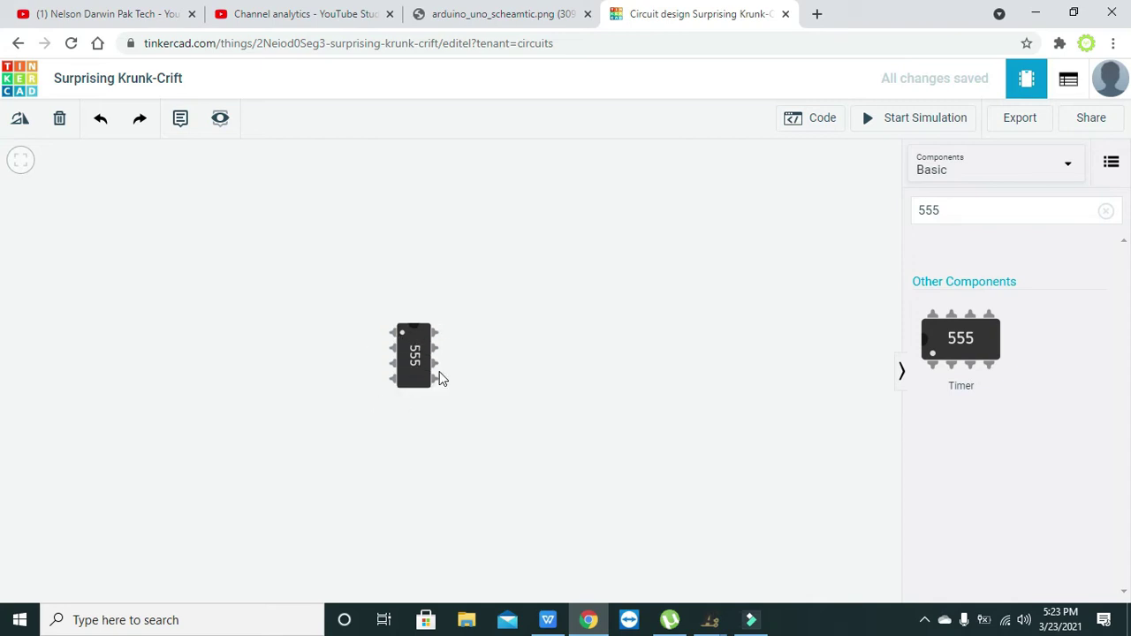
left_click(965, 218)
Step: Add three resistors and a red LED from the Basic components around the 555
key("BackSpace")
key("BackSpace")
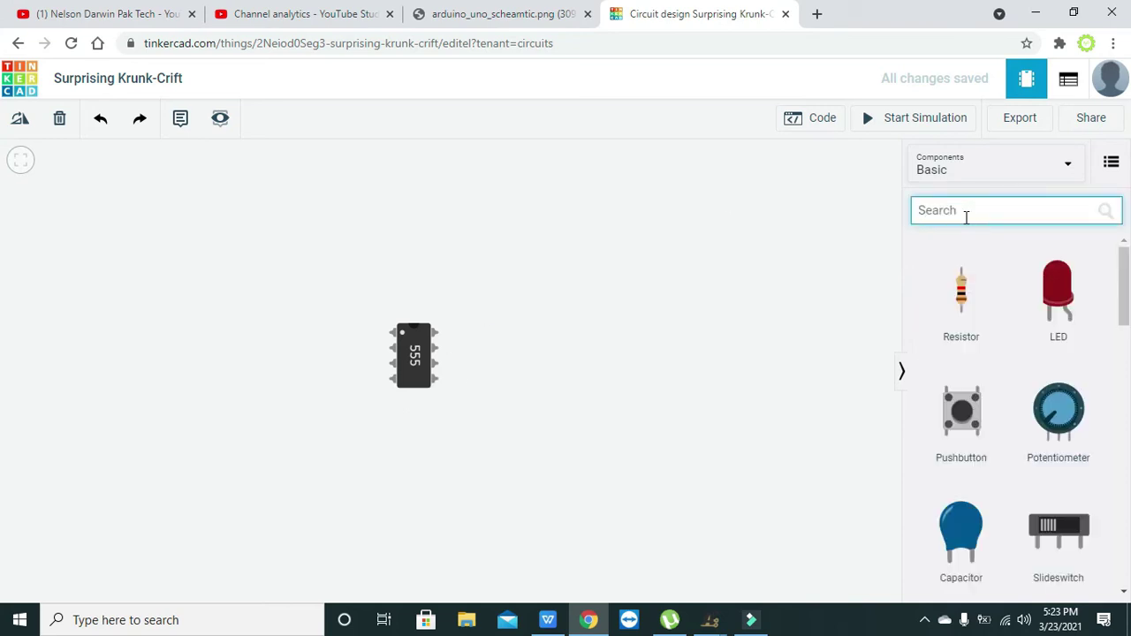
left_click(954, 288)
left_click_drag(954, 288, 249, 350)
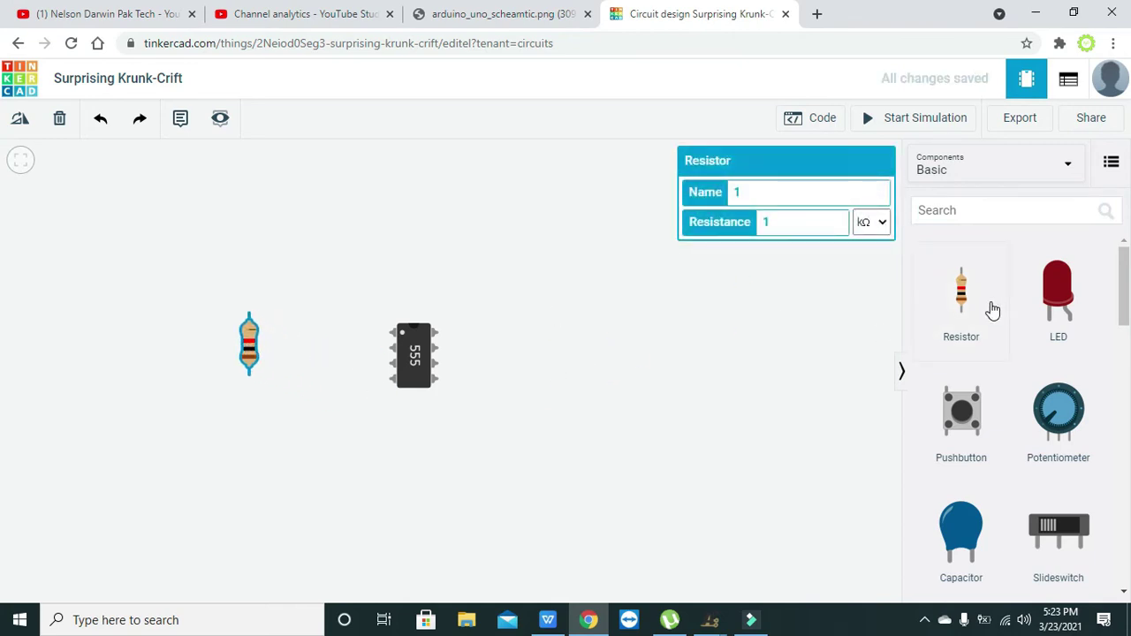
left_click_drag(960, 296, 251, 442)
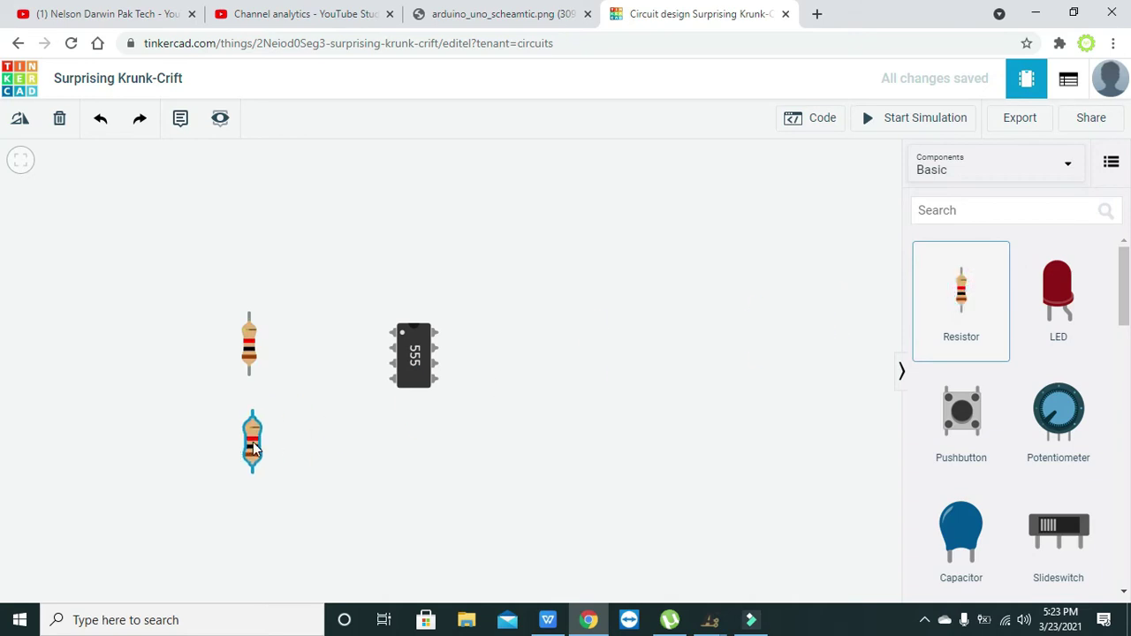
left_click_drag(963, 288, 422, 485)
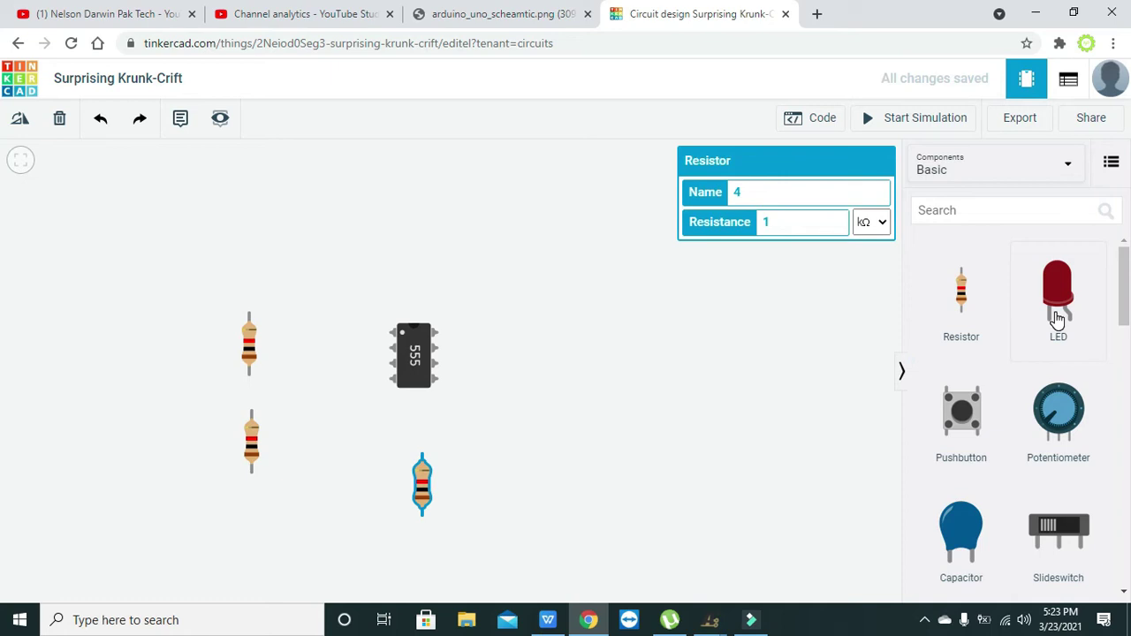
left_click_drag(1055, 310, 637, 319)
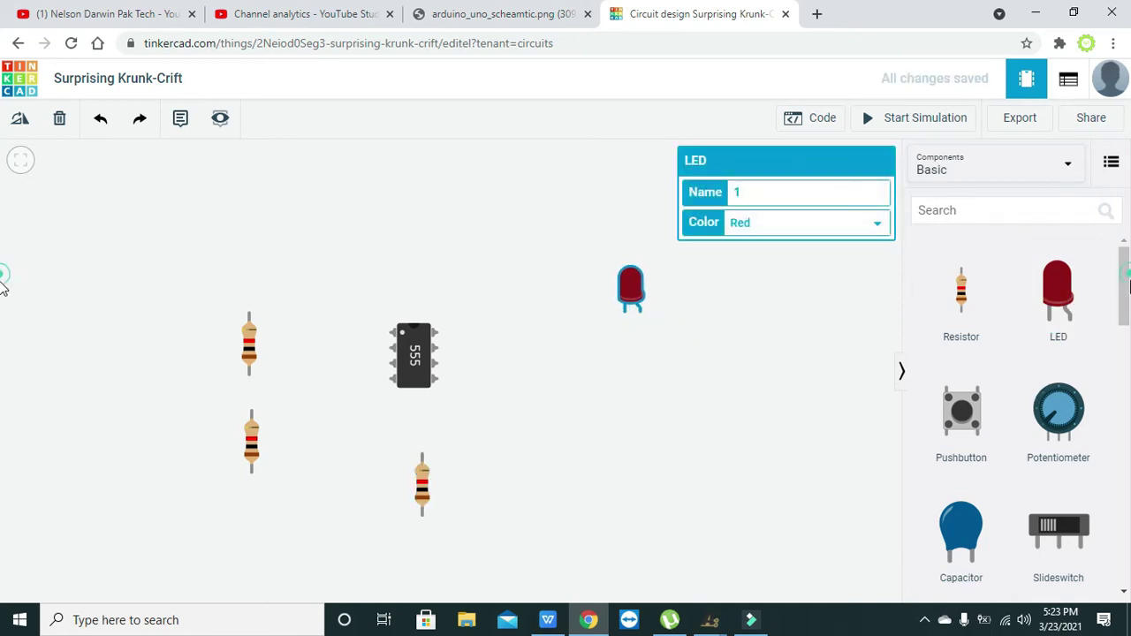
left_click_drag(1124, 292, 1126, 264)
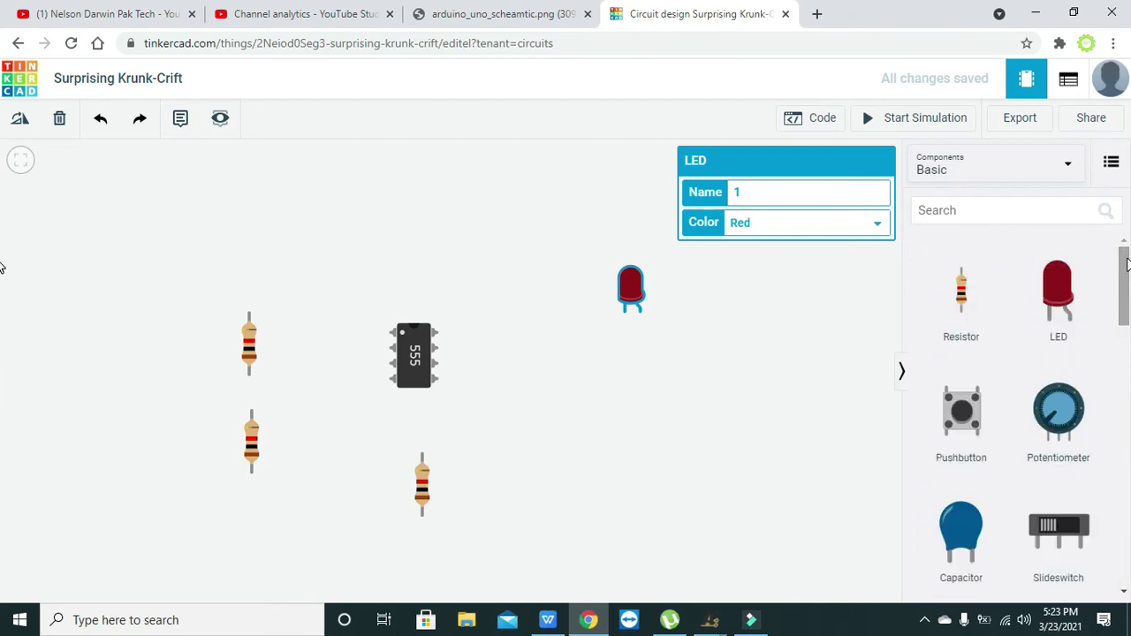
Step: Search 'capacitor', place a polarized capacitor at the lower left, and raise the top resistor
left_click(972, 209)
type("capac")
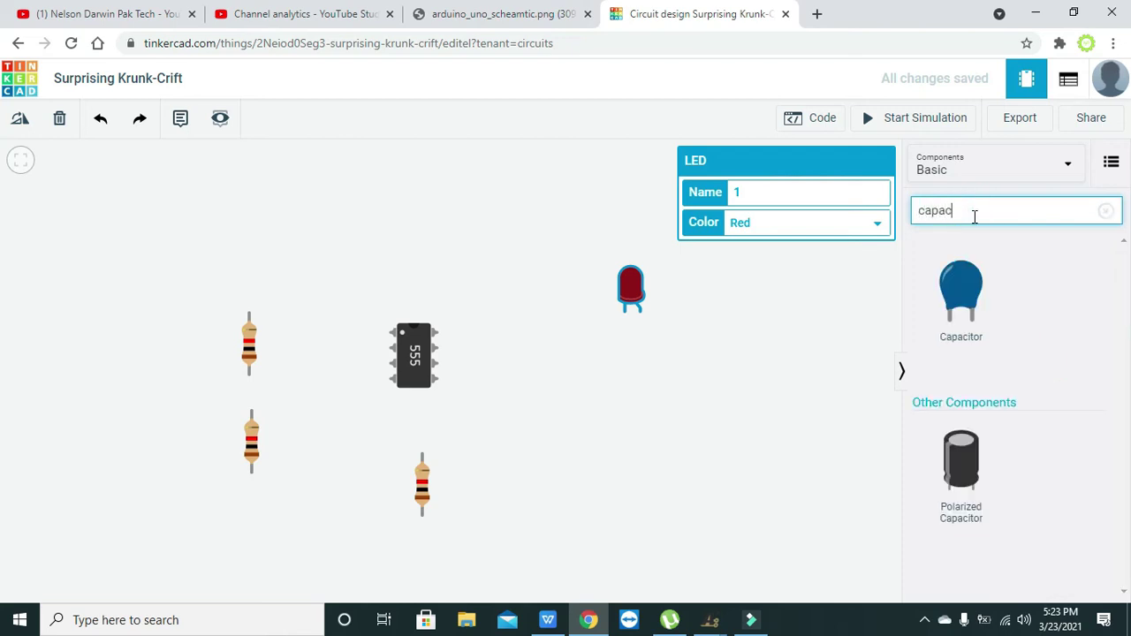
type("itor")
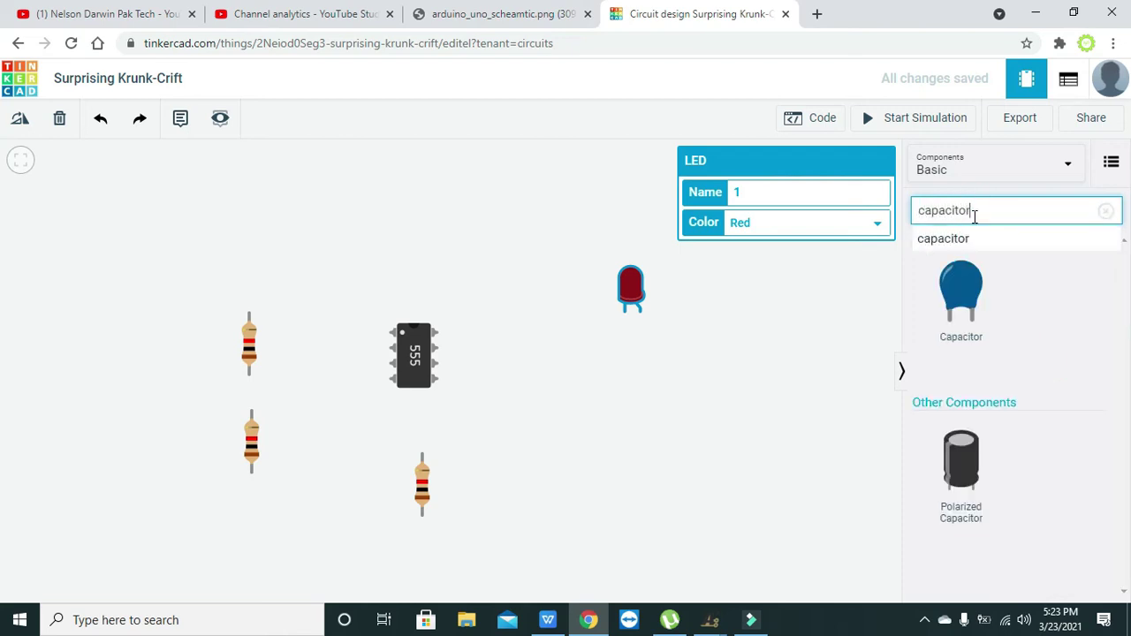
left_click(937, 471)
left_click_drag(936, 471, 332, 523)
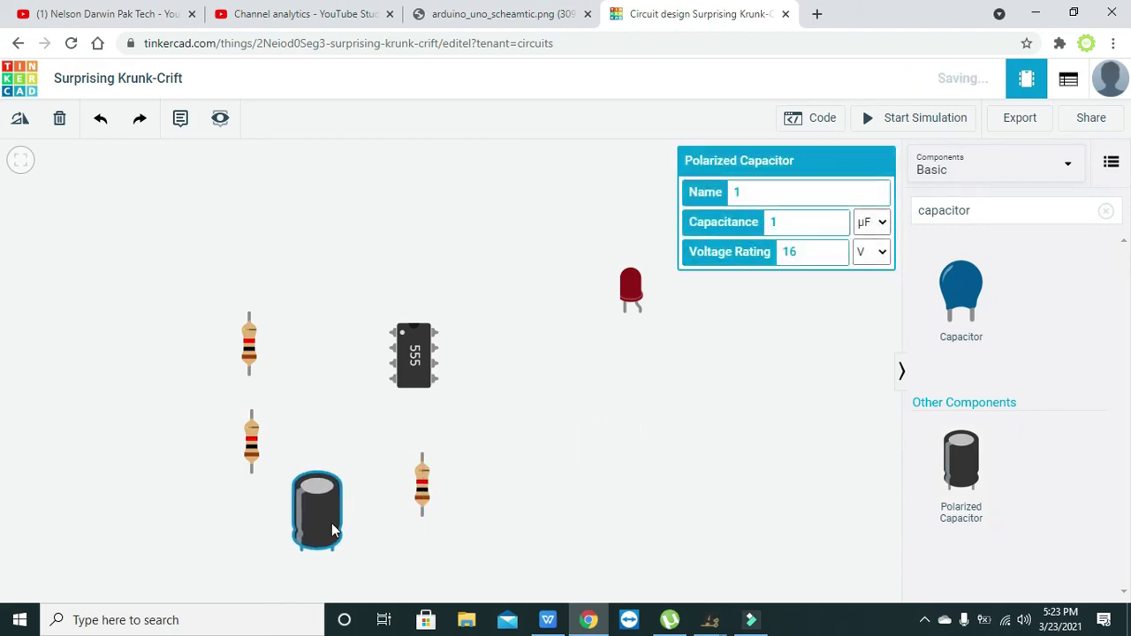
left_click_drag(249, 347, 244, 301)
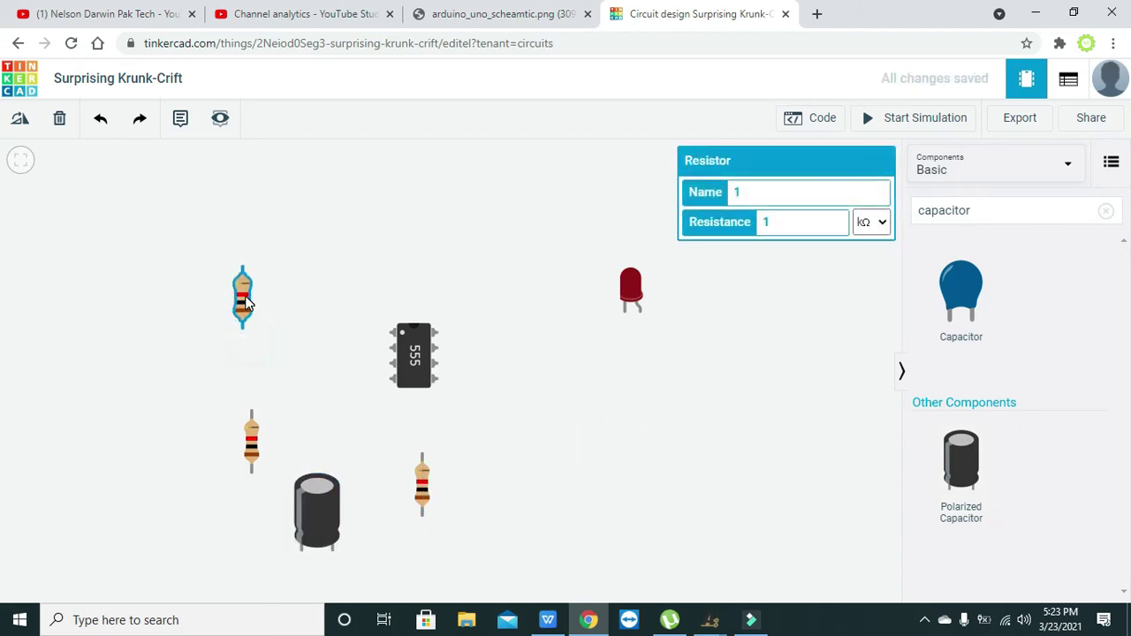
Step: Wire the 555's Trigger pin to its Threshold pin with a wire looping over the chip
left_click(391, 350)
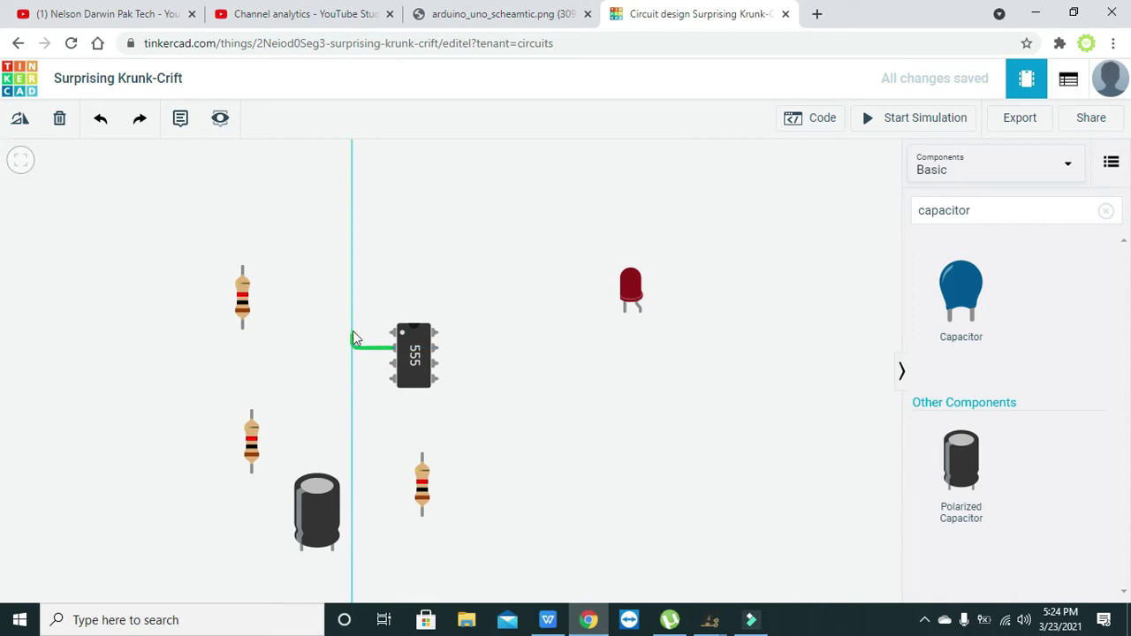
left_click(351, 285)
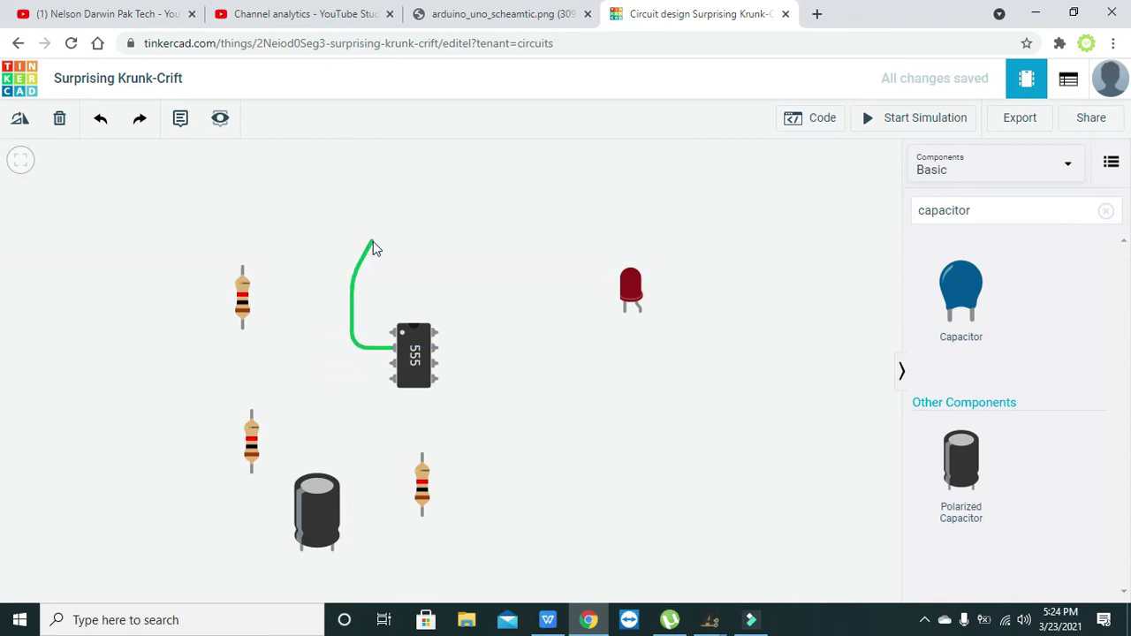
left_click(477, 278)
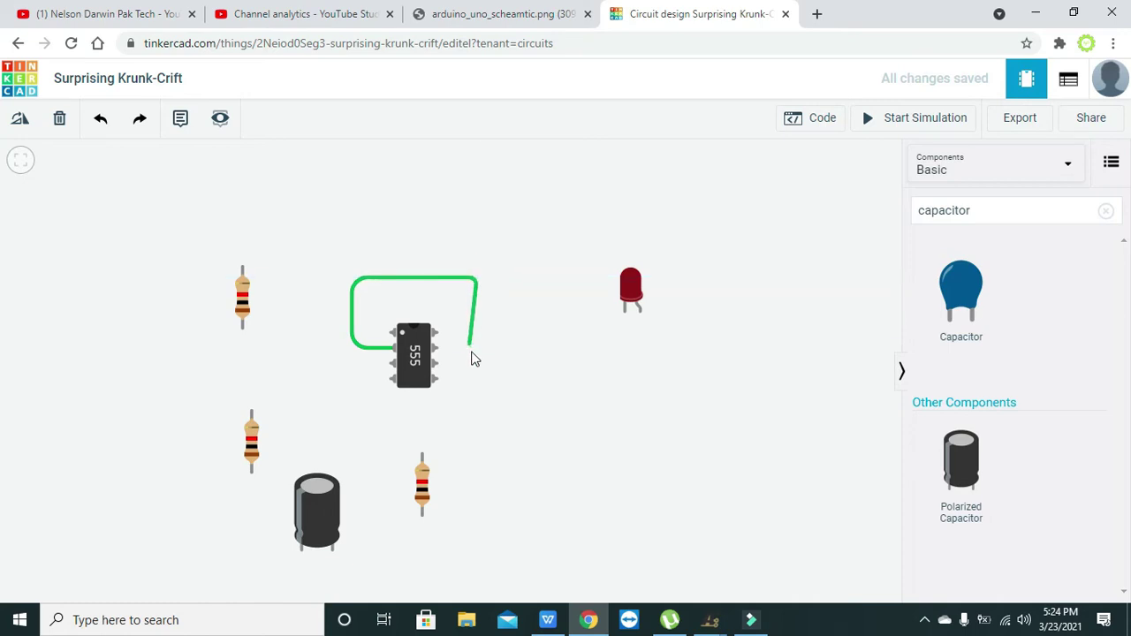
left_click(477, 362)
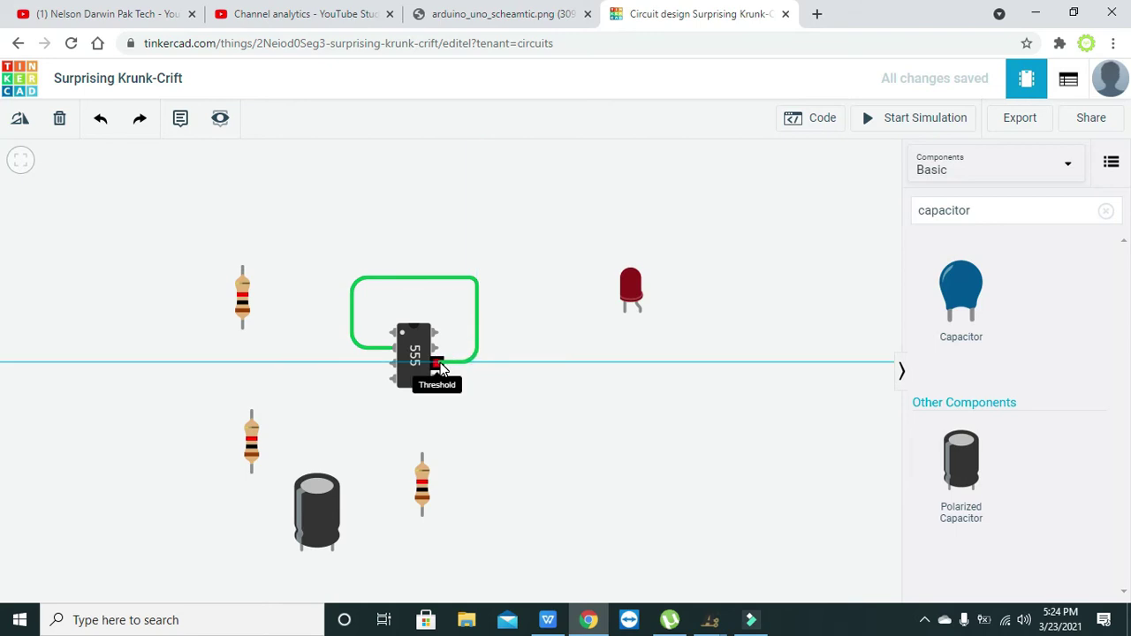
left_click(438, 365)
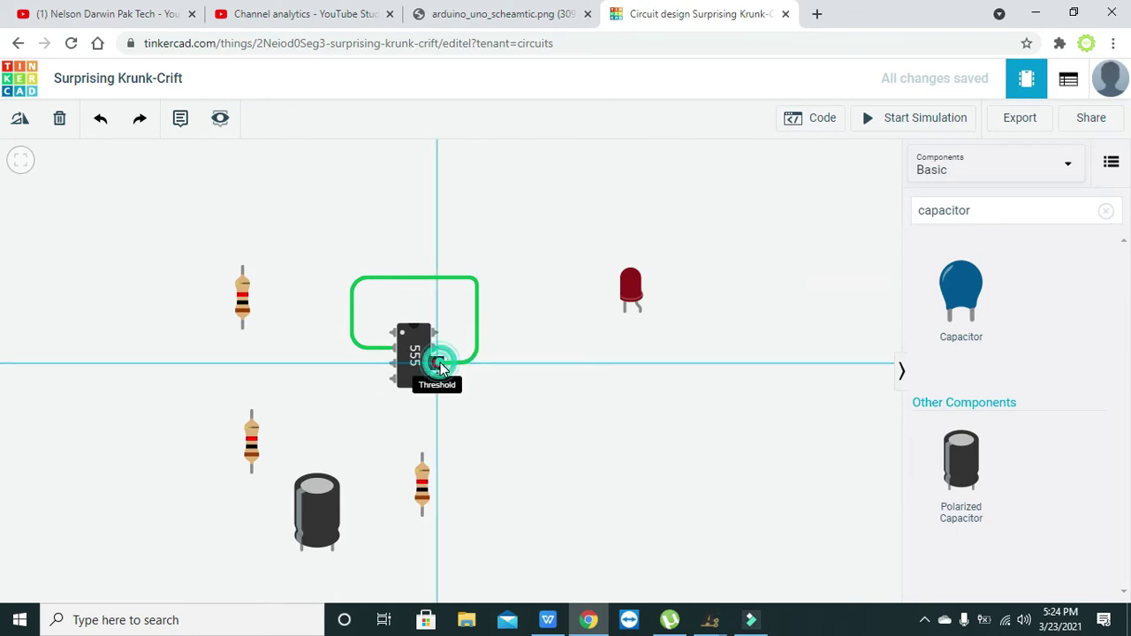
left_click(502, 409)
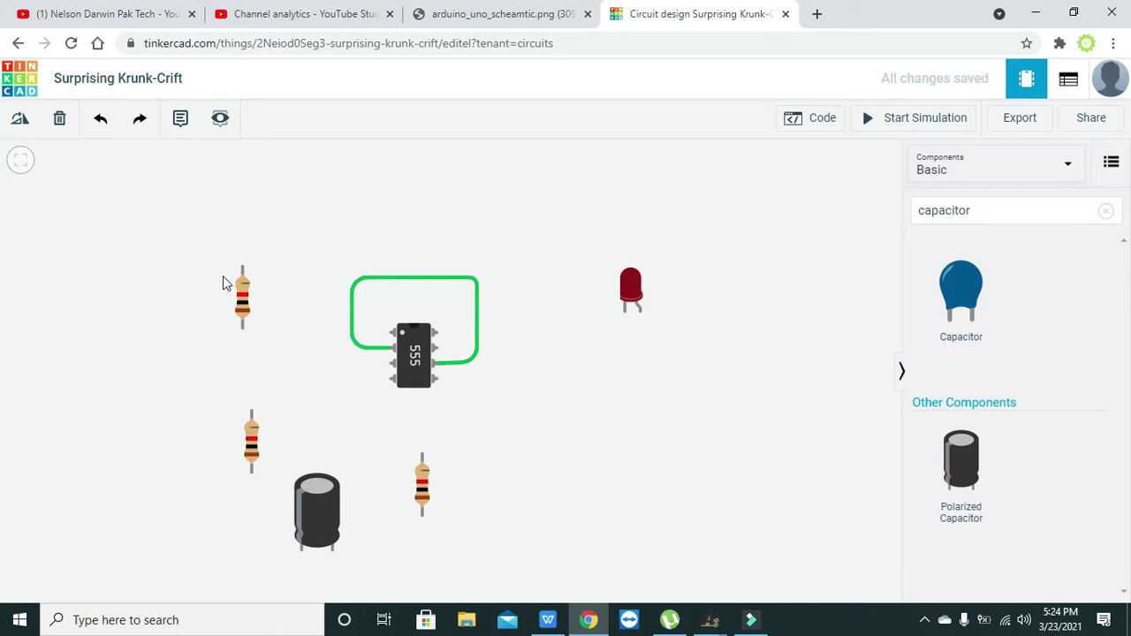
Step: Wire the 555's Reset pin to its Power pin, routed below and right of the chip
left_click(391, 381)
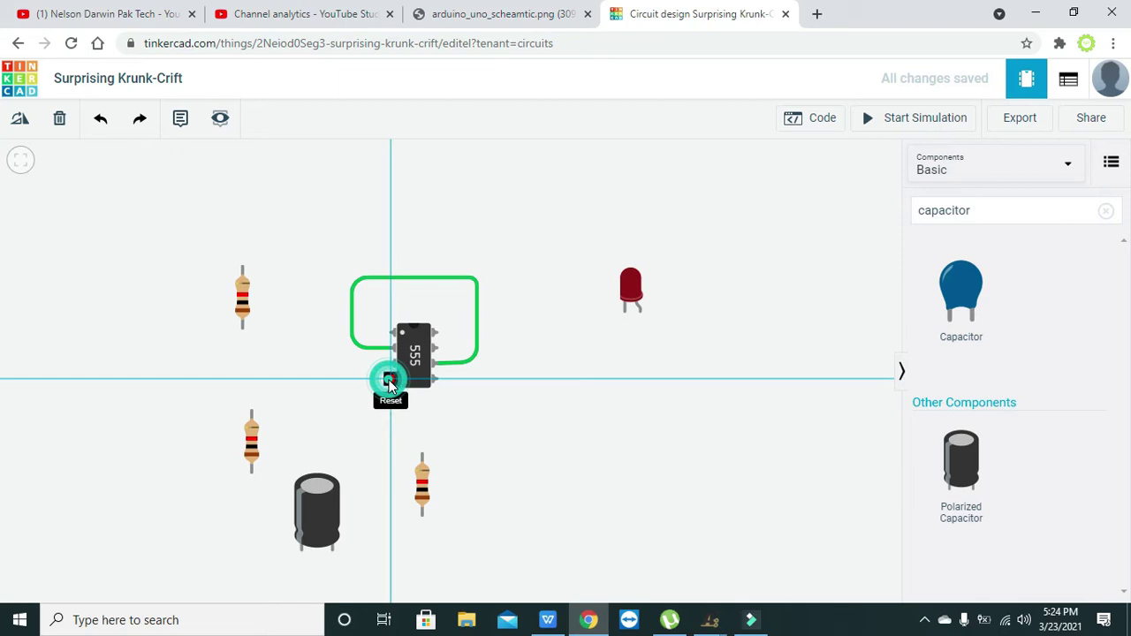
left_click(352, 381)
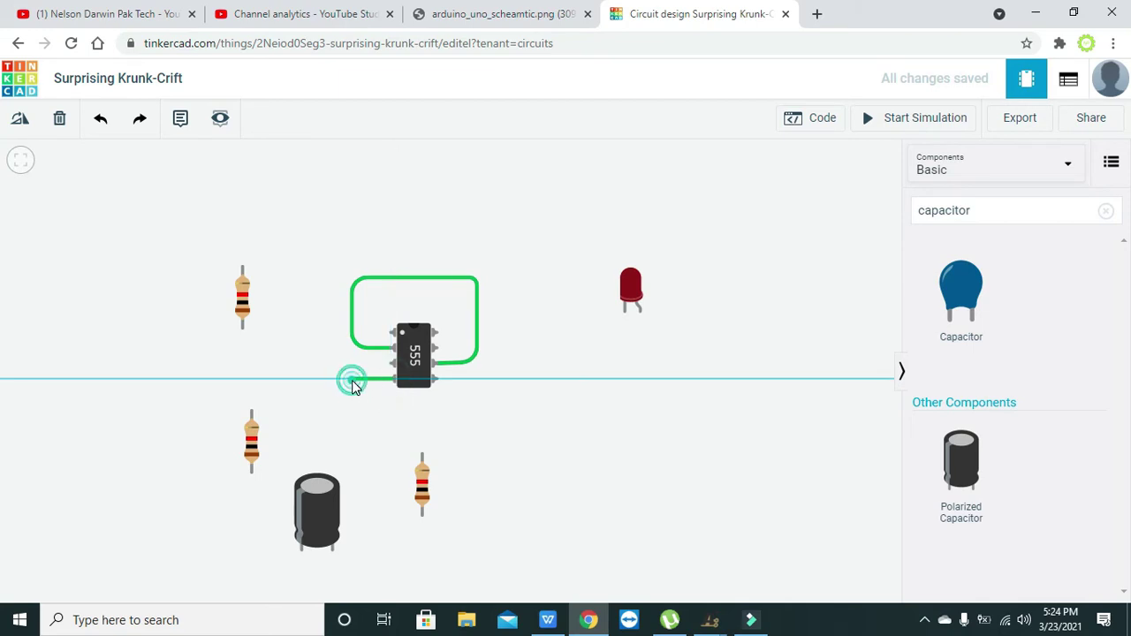
left_click(352, 435)
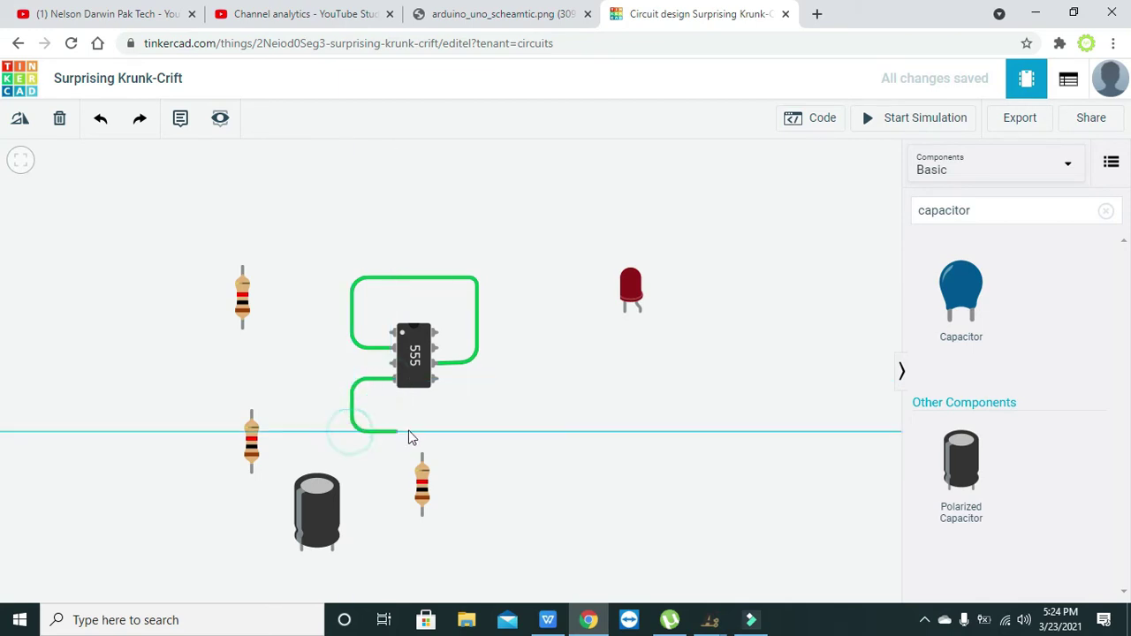
left_click(466, 432)
left_click(521, 432)
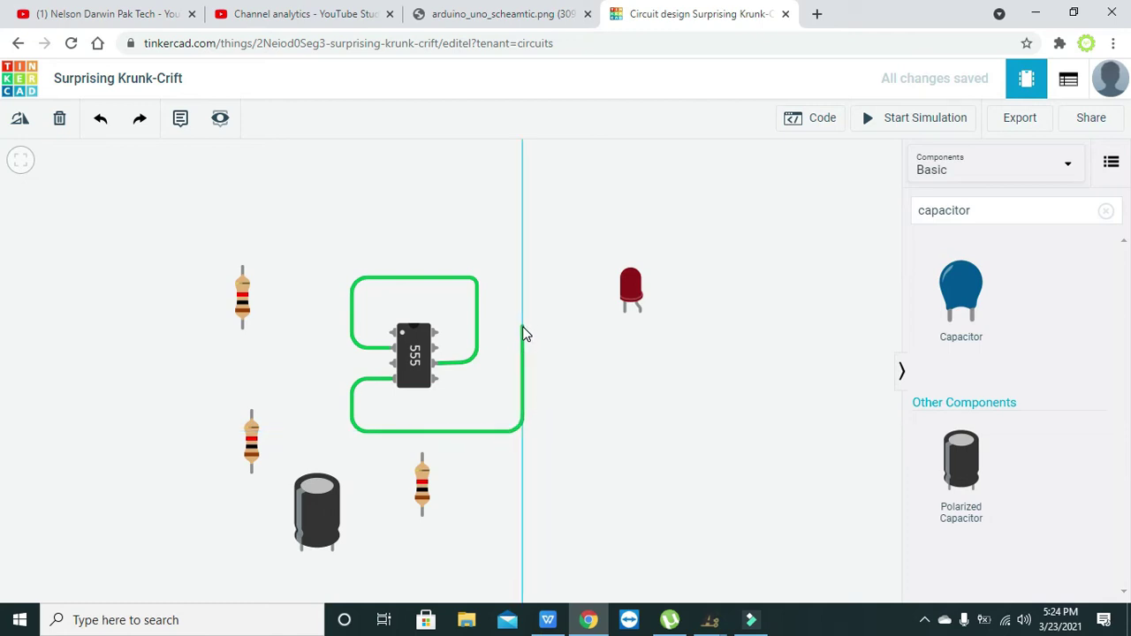
left_click(522, 330)
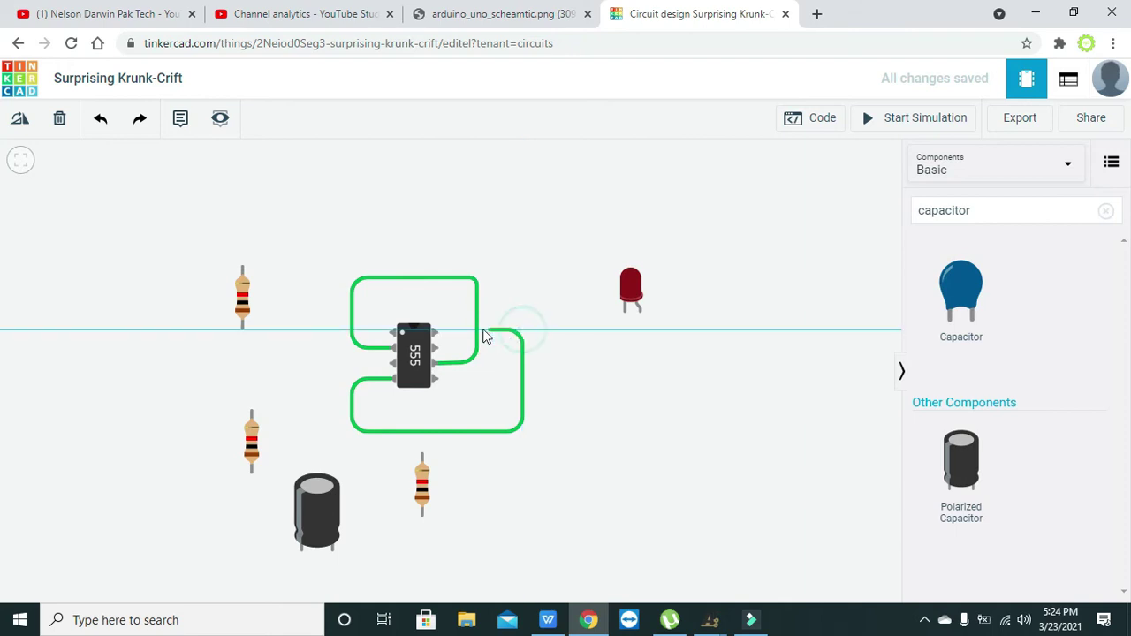
left_click(439, 334)
left_click(455, 301)
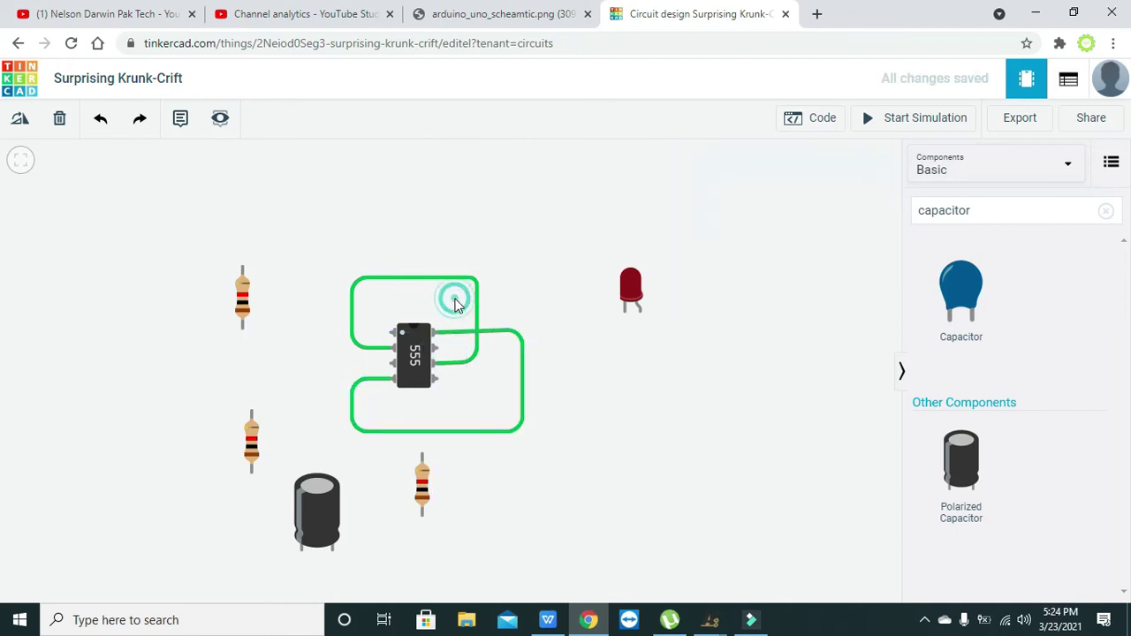
left_click(519, 333)
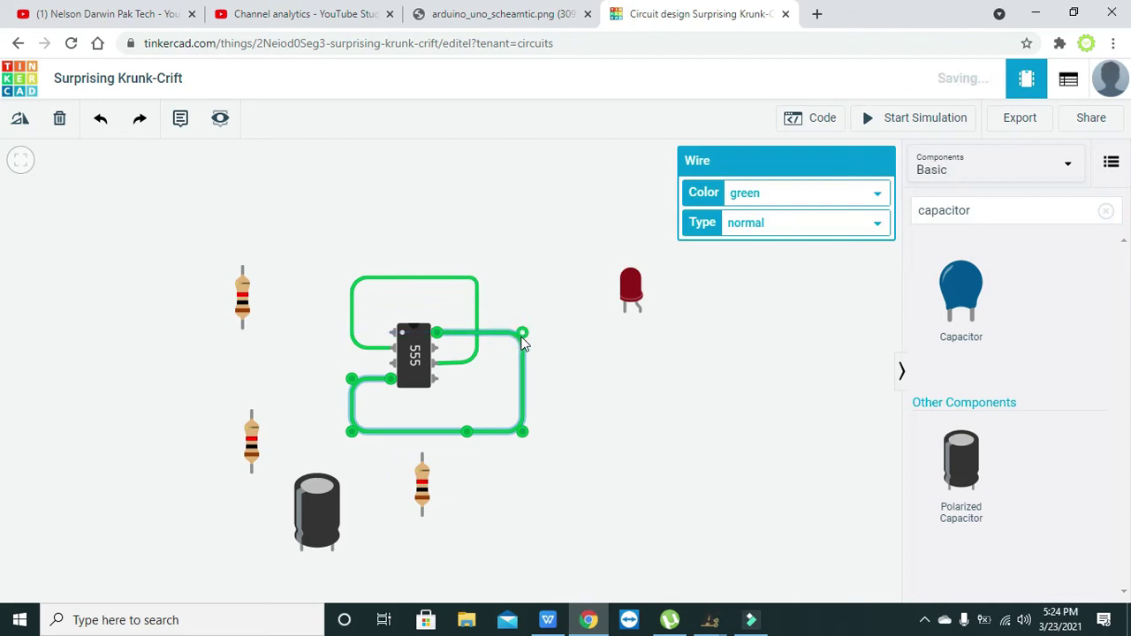
left_click(581, 379)
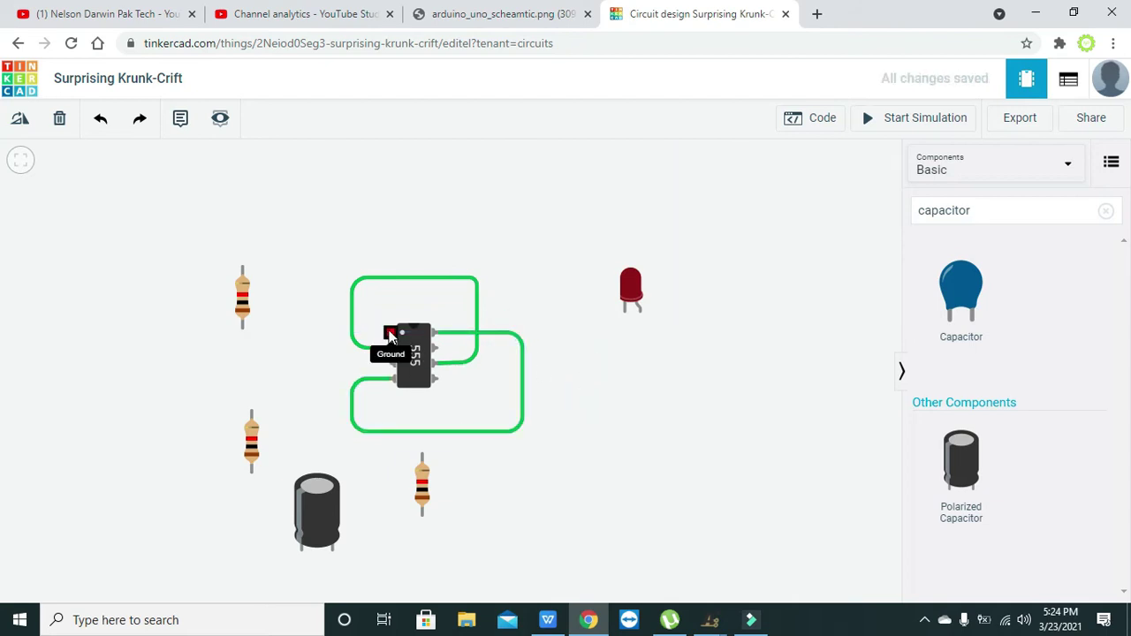
Step: Move the polarized capacitor beside the upper resistor and wire its positive lead to the 555
left_click_drag(314, 512, 297, 302)
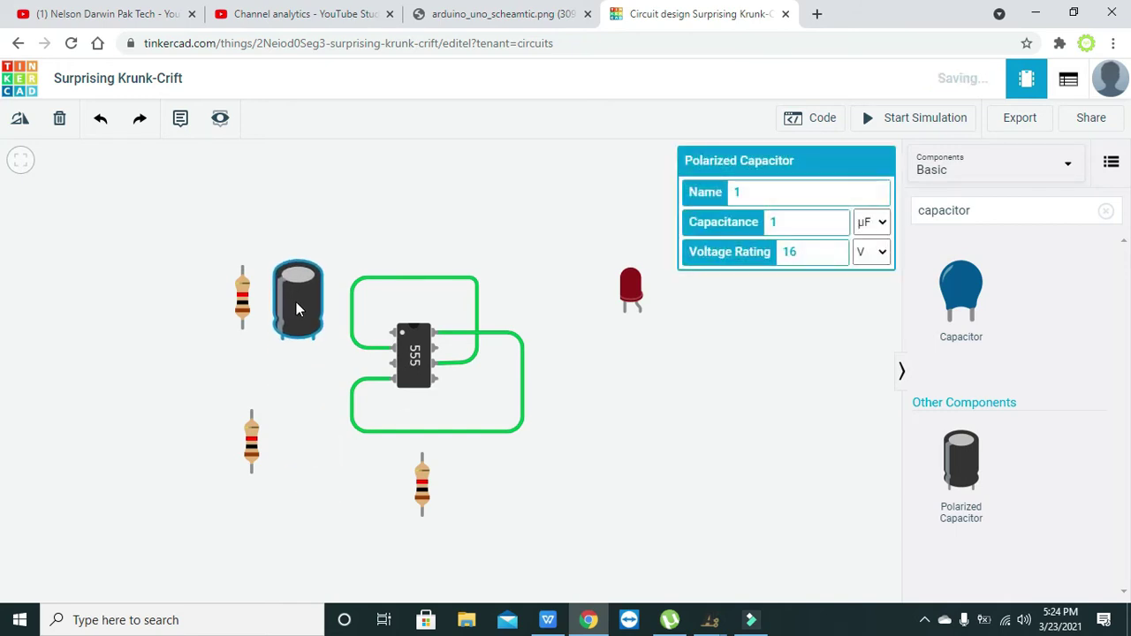
left_click(311, 337)
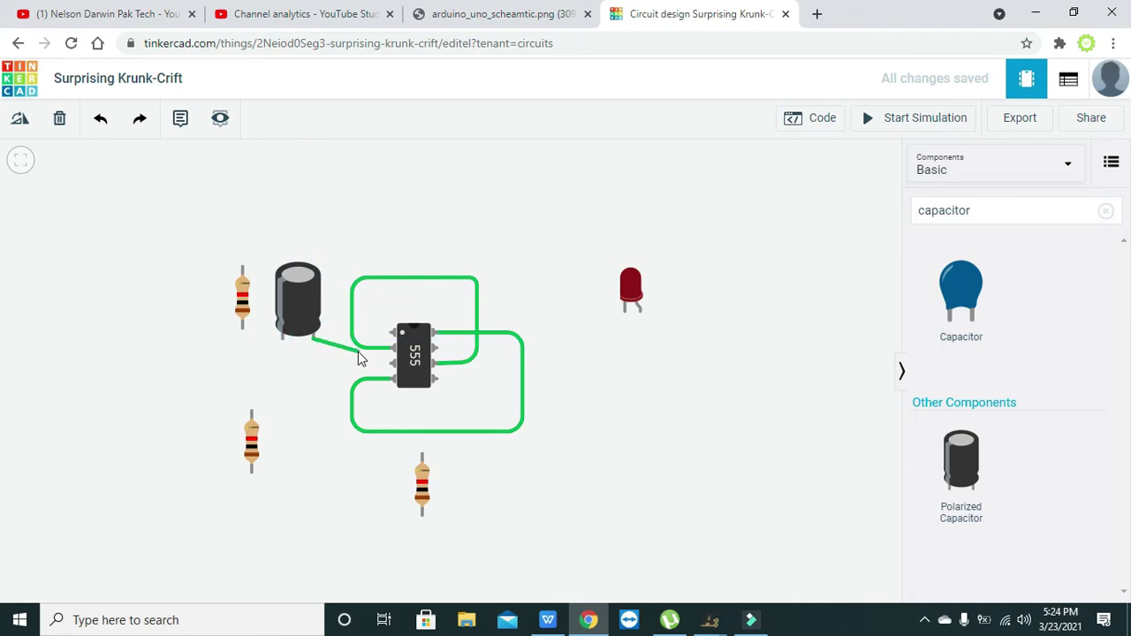
left_click(394, 347)
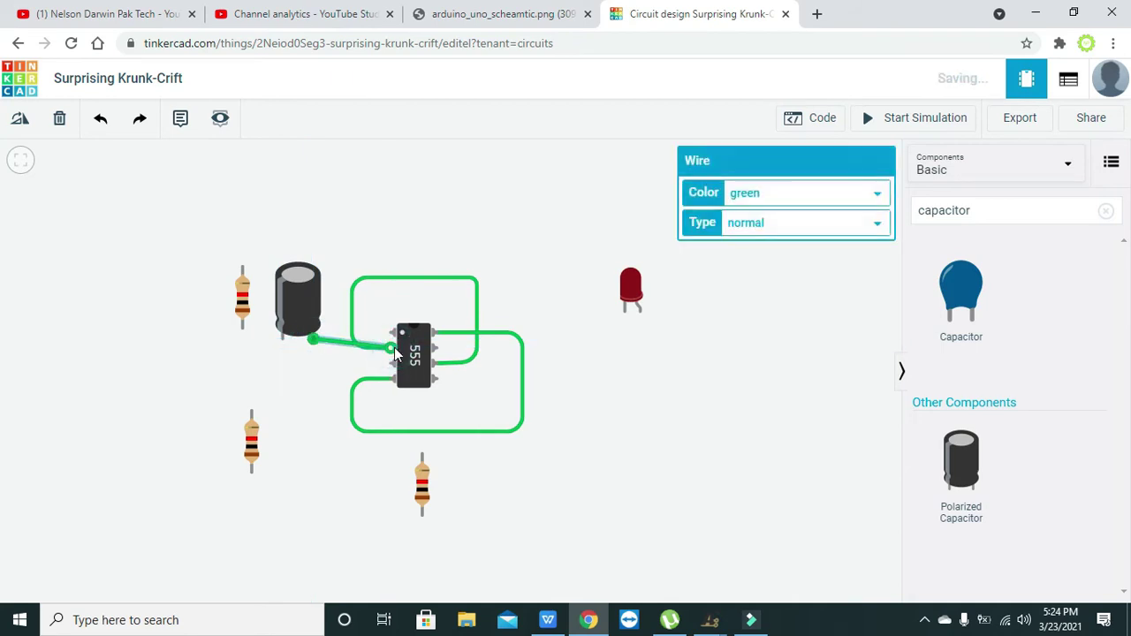
left_click_drag(294, 301, 293, 309)
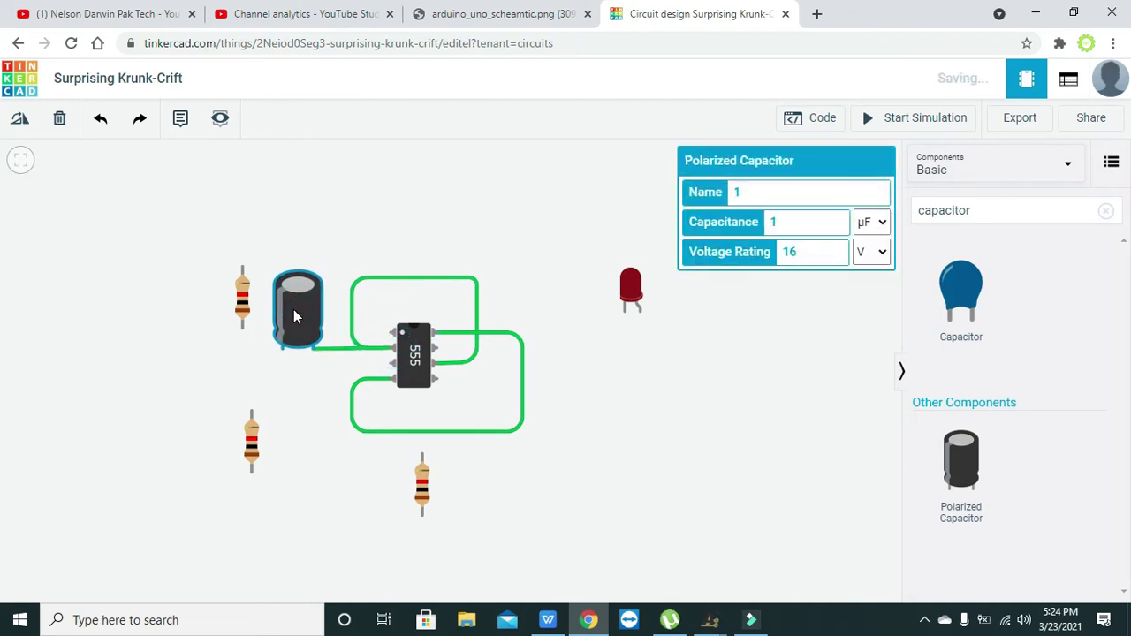
Step: Wire the capacitor's negative lead over the resistor to the 555's Ground pin
left_click(281, 347)
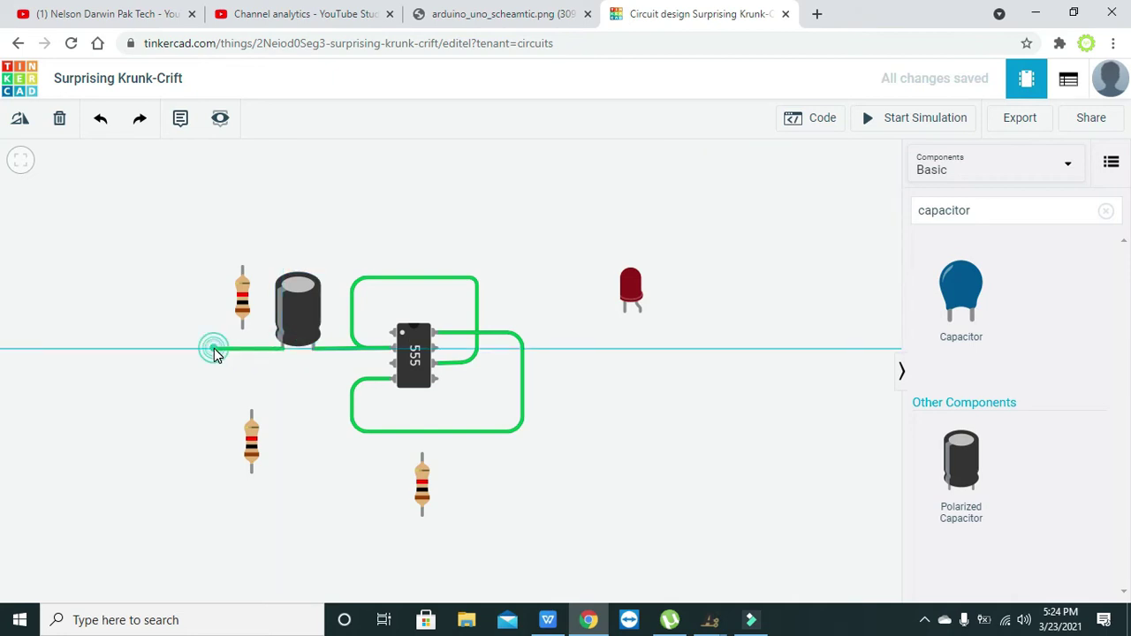
left_click(216, 255)
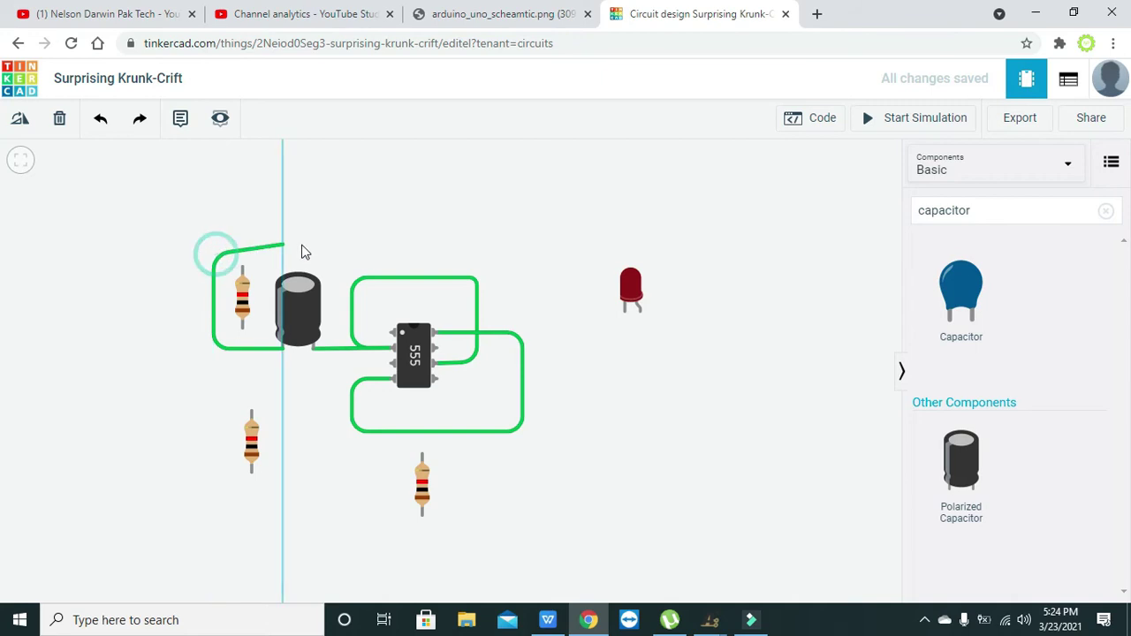
left_click(386, 256)
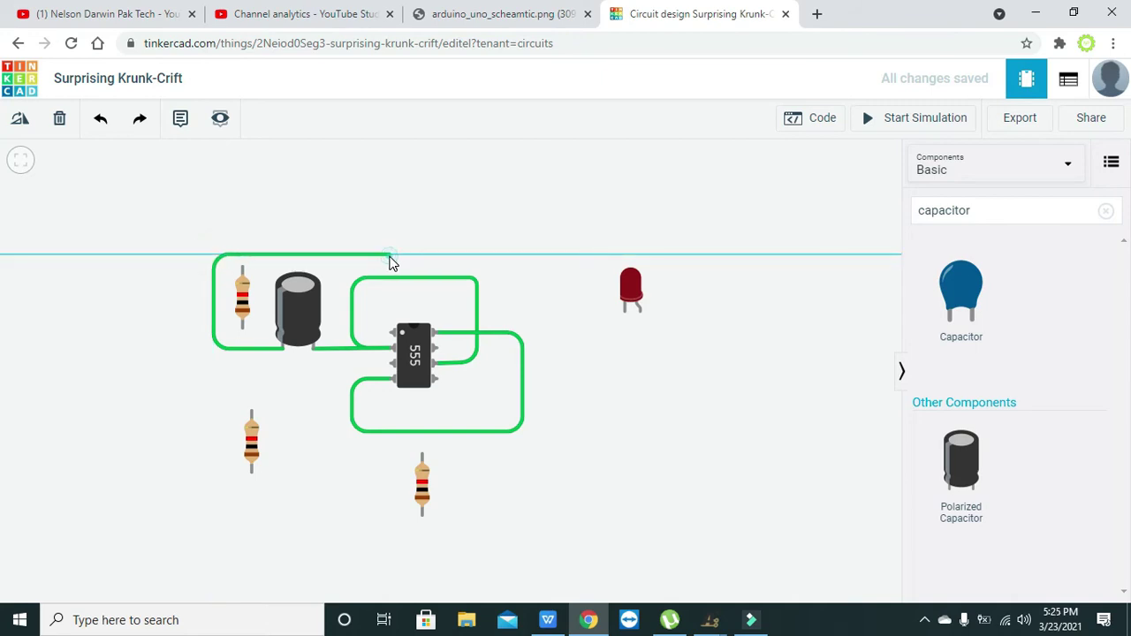
left_click(390, 335)
left_click(333, 279)
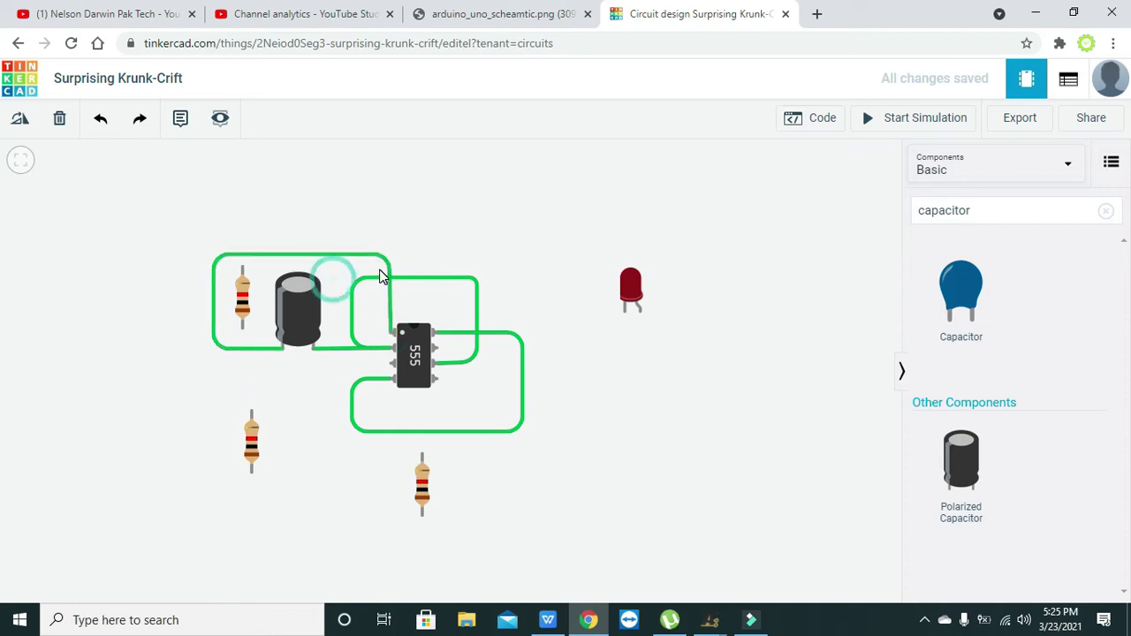
Step: Set the resistor beside the capacitor to 22 kΩ
left_click(242, 314)
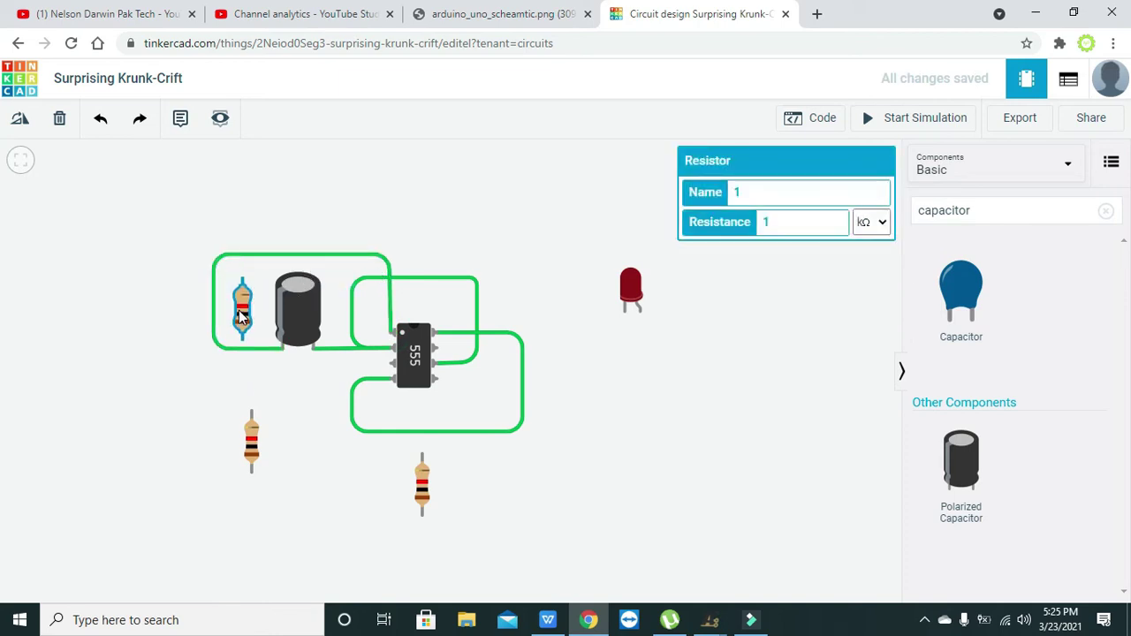
left_click(804, 225)
type("22")
left_click(782, 312)
scroll(782, 313, "up", 5)
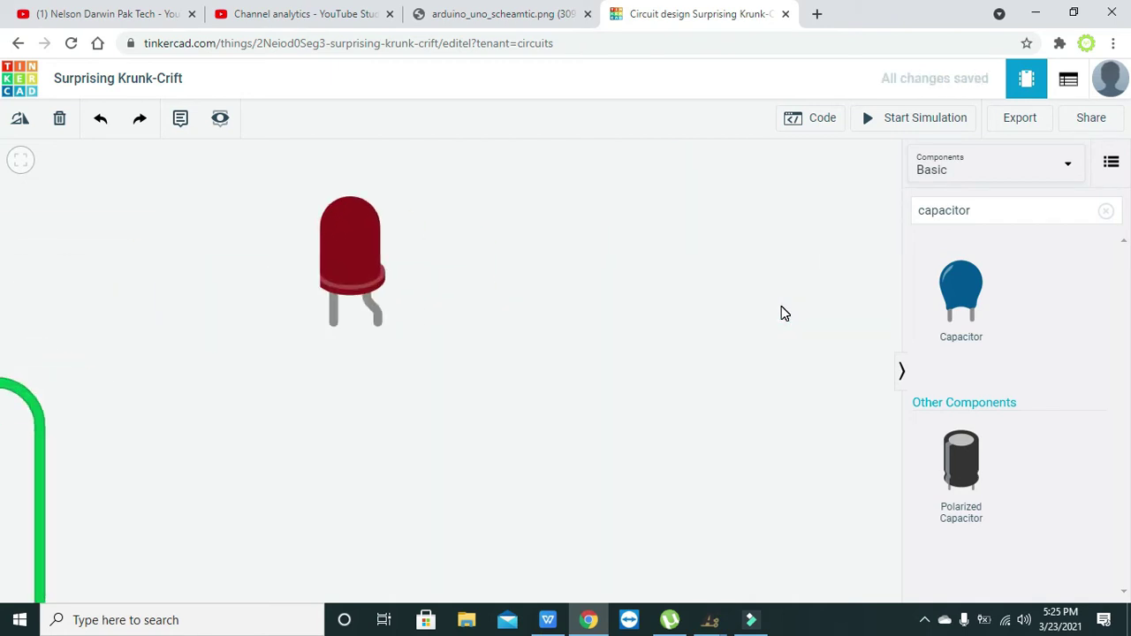
scroll(811, 318, "down", 5)
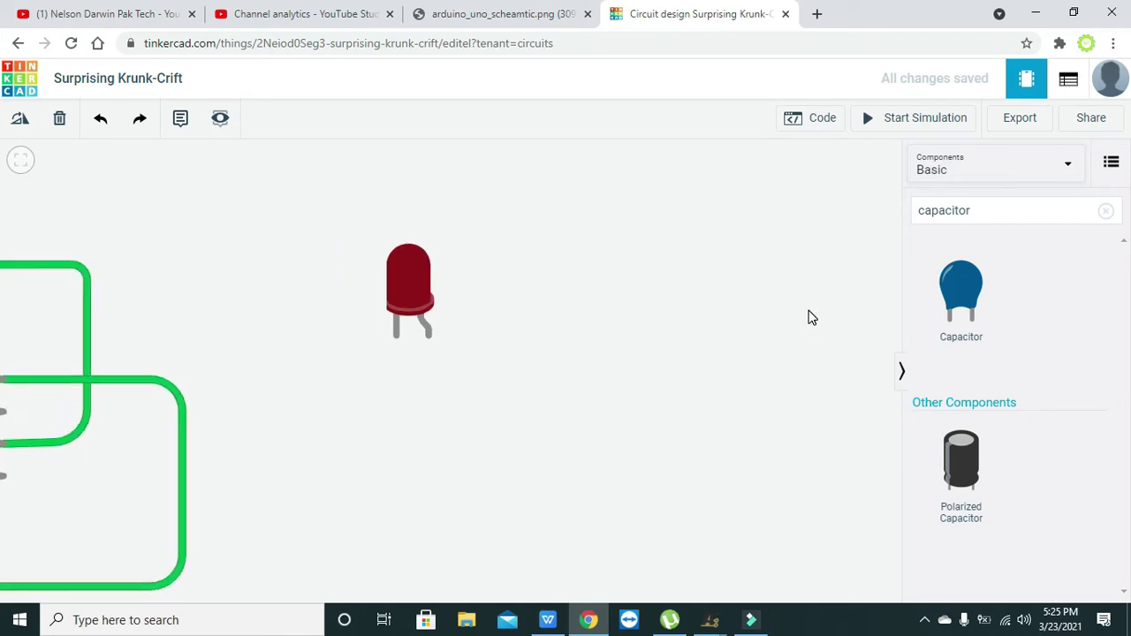
scroll(811, 317, "down", 1)
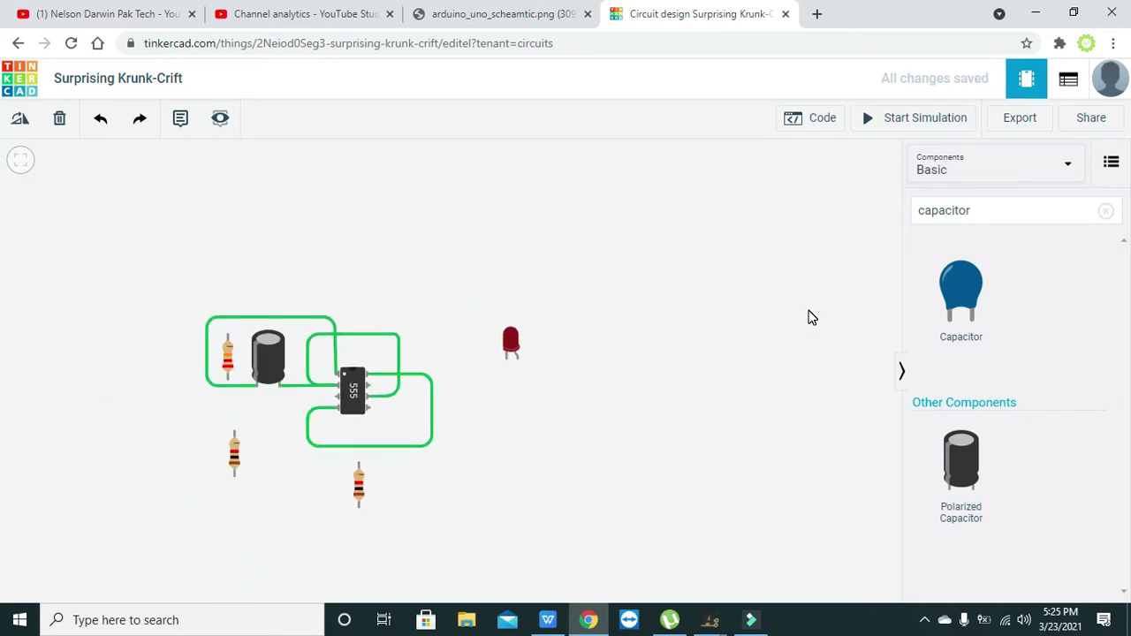
scroll(808, 312, "up", 2)
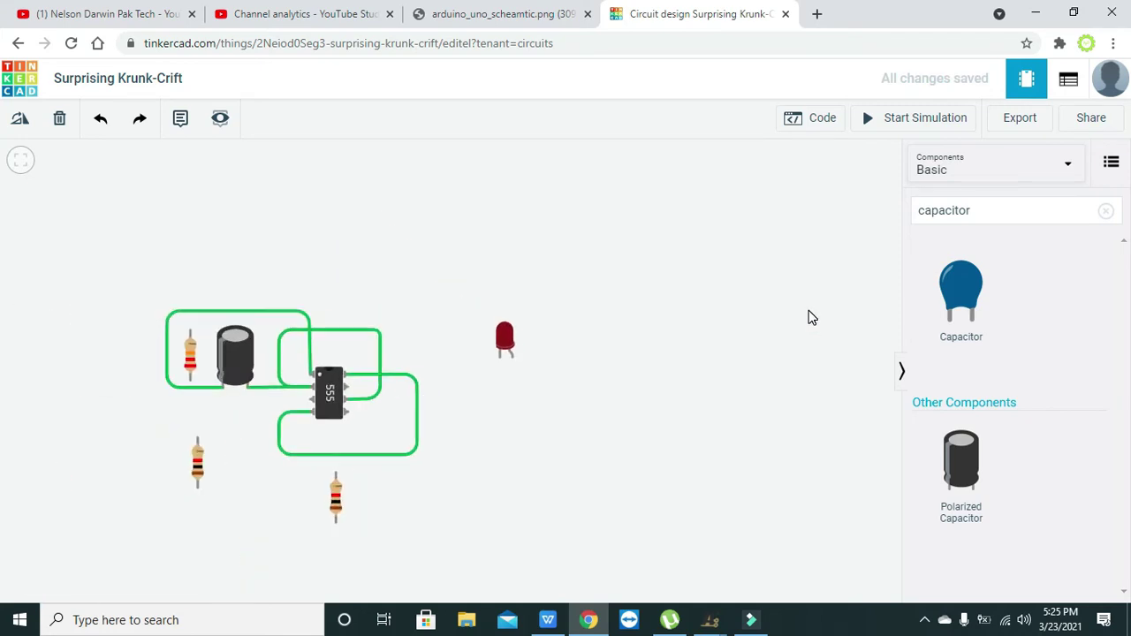
Step: Move the 22 kΩ resistor right of the 555 and another resistor to the bottom right
left_click_drag(171, 180, 374, 168)
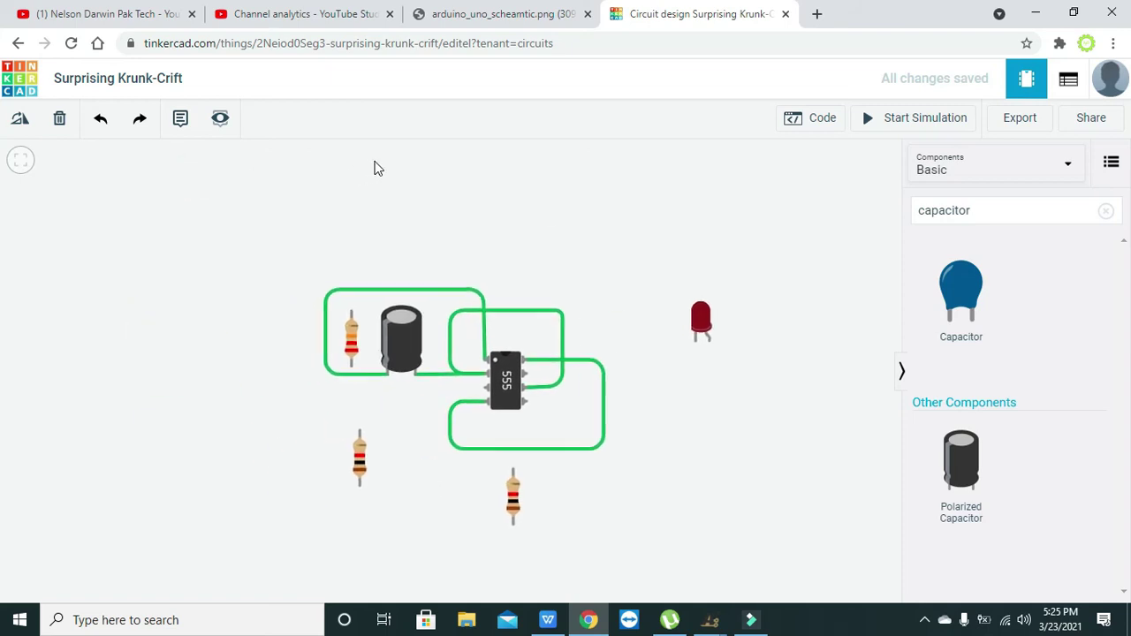
left_click_drag(359, 451, 640, 516)
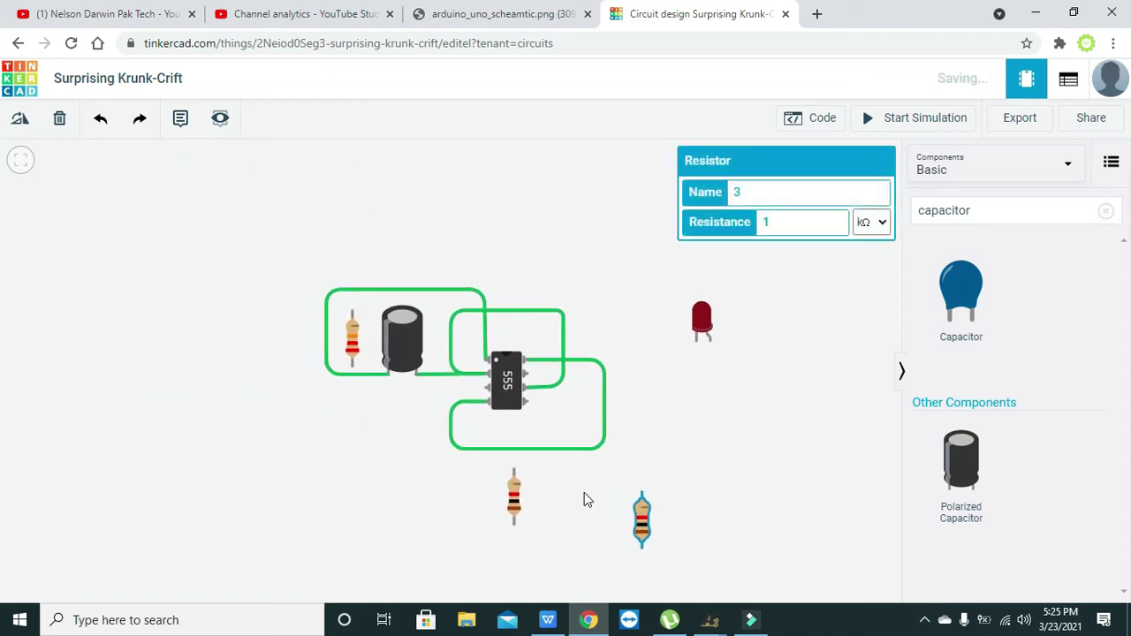
left_click_drag(352, 340, 352, 451)
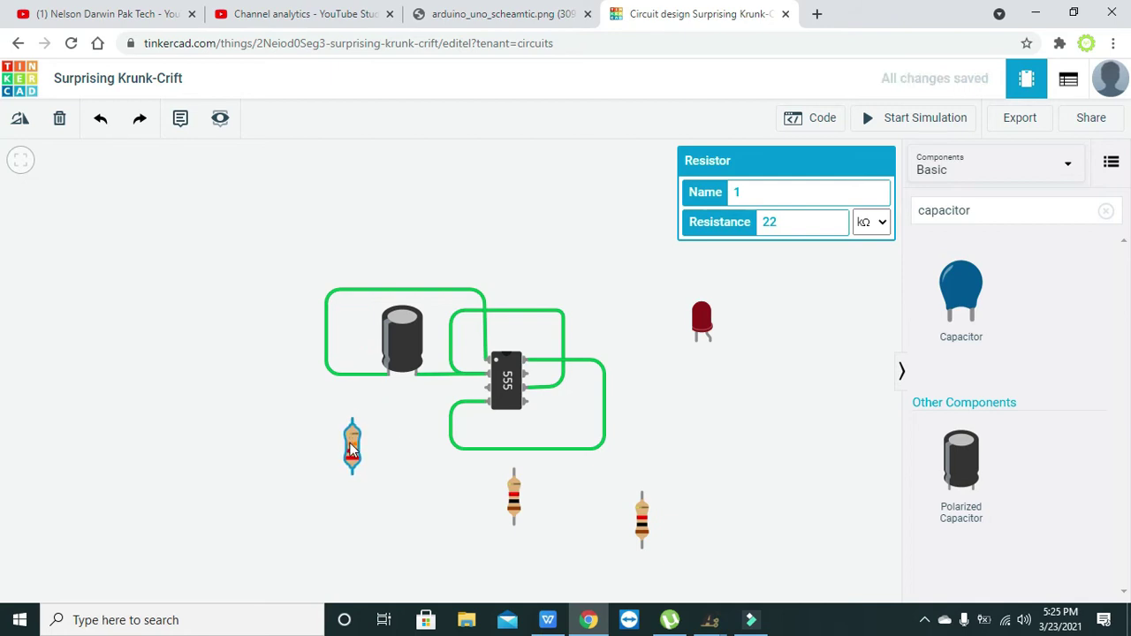
left_click_drag(353, 447, 641, 371)
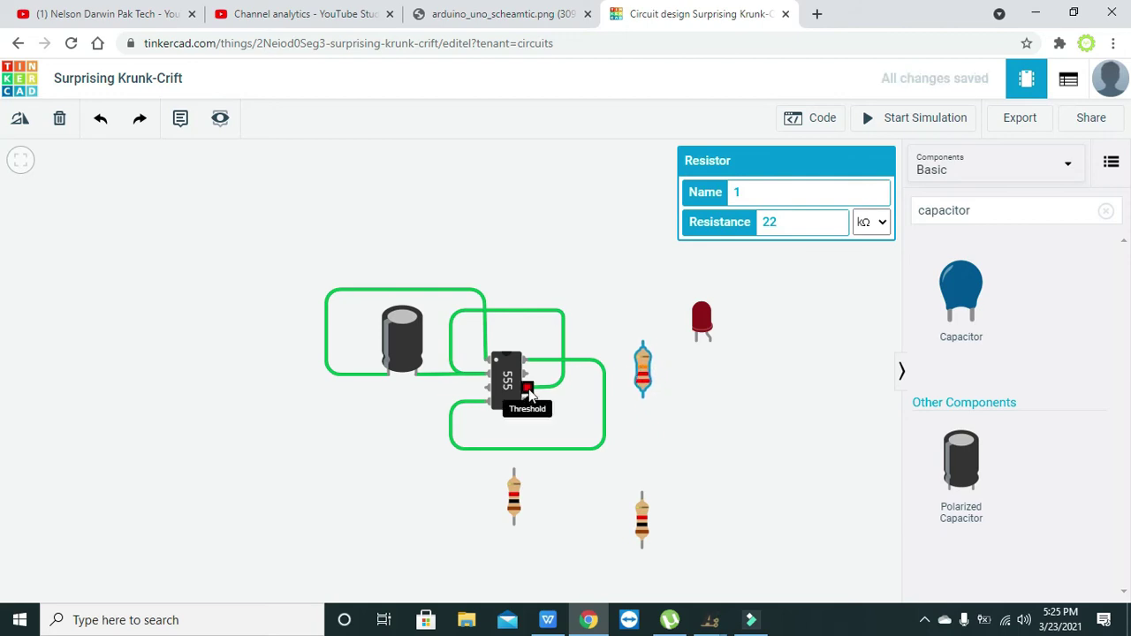
Step: Wire the 22 kΩ resistor's bottom to the Threshold pin and its top to the Discharge pin
left_click(643, 399)
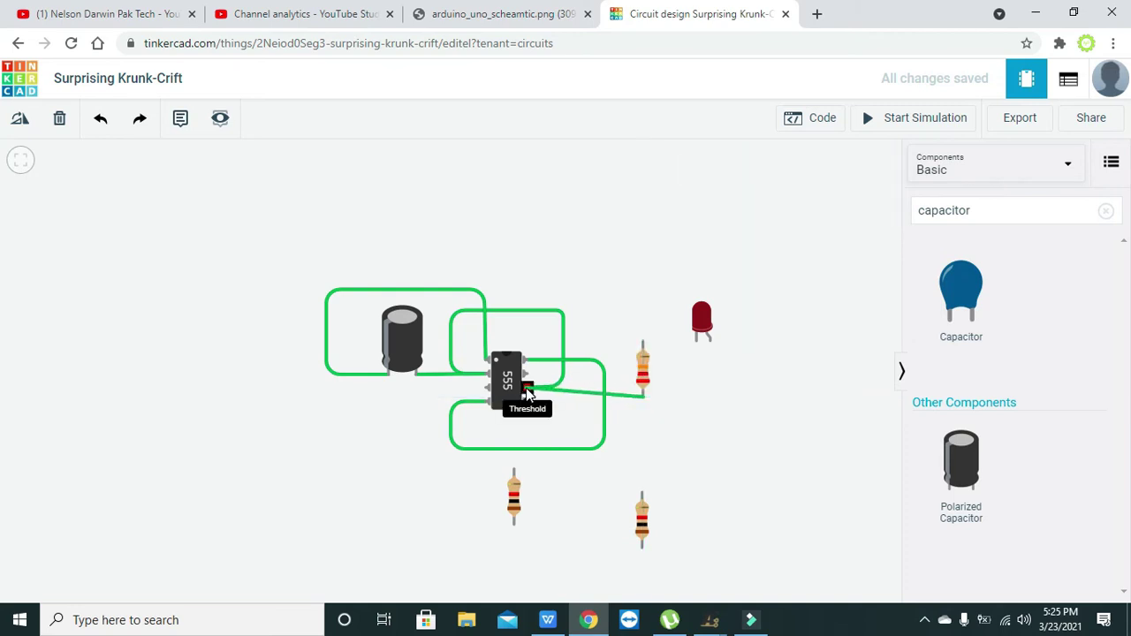
left_click(527, 393)
left_click_drag(643, 383, 646, 375)
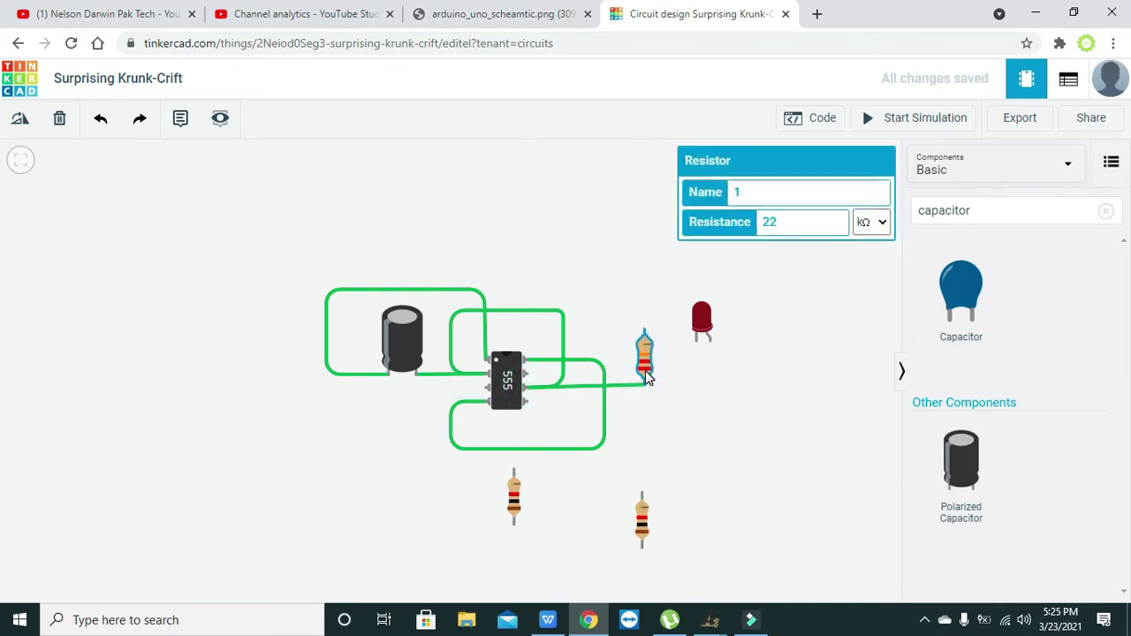
left_click(674, 386)
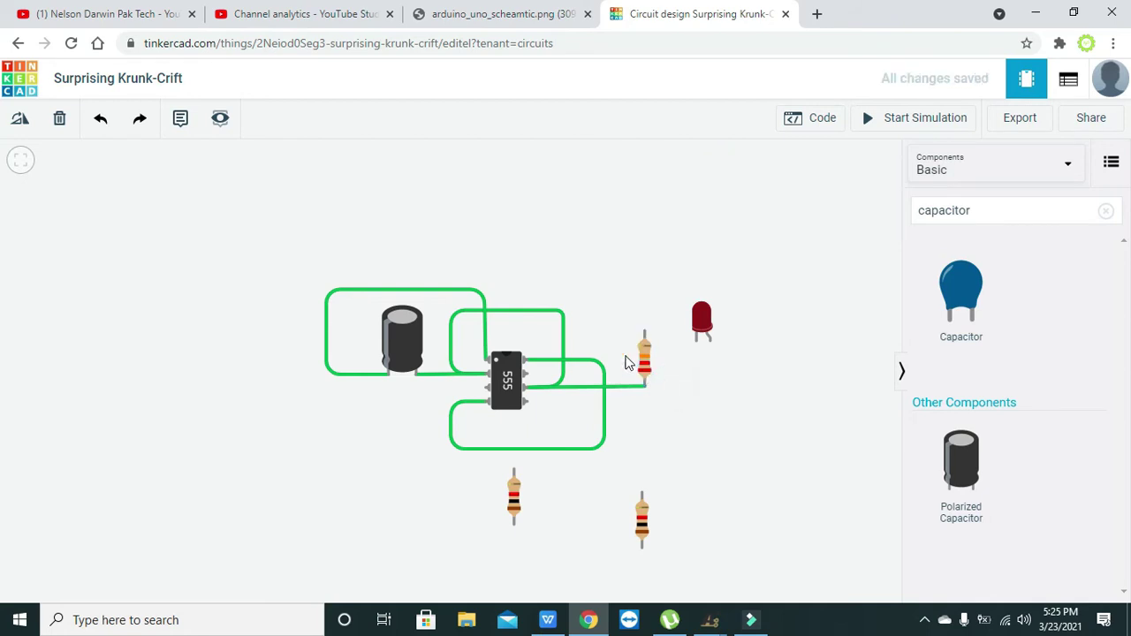
left_click(528, 372)
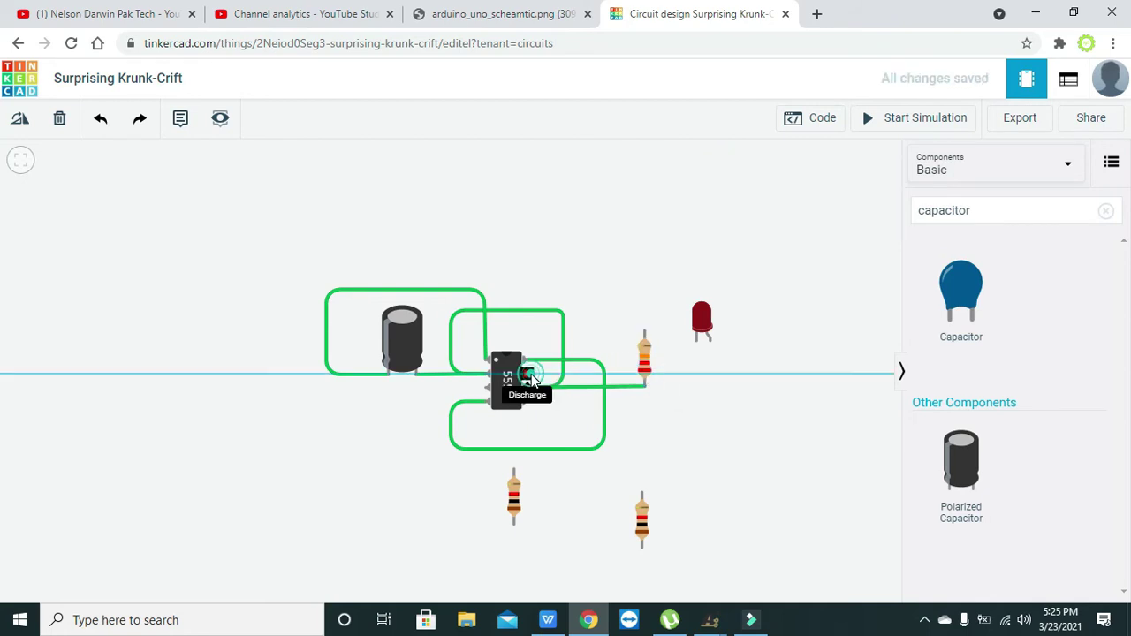
left_click(644, 332)
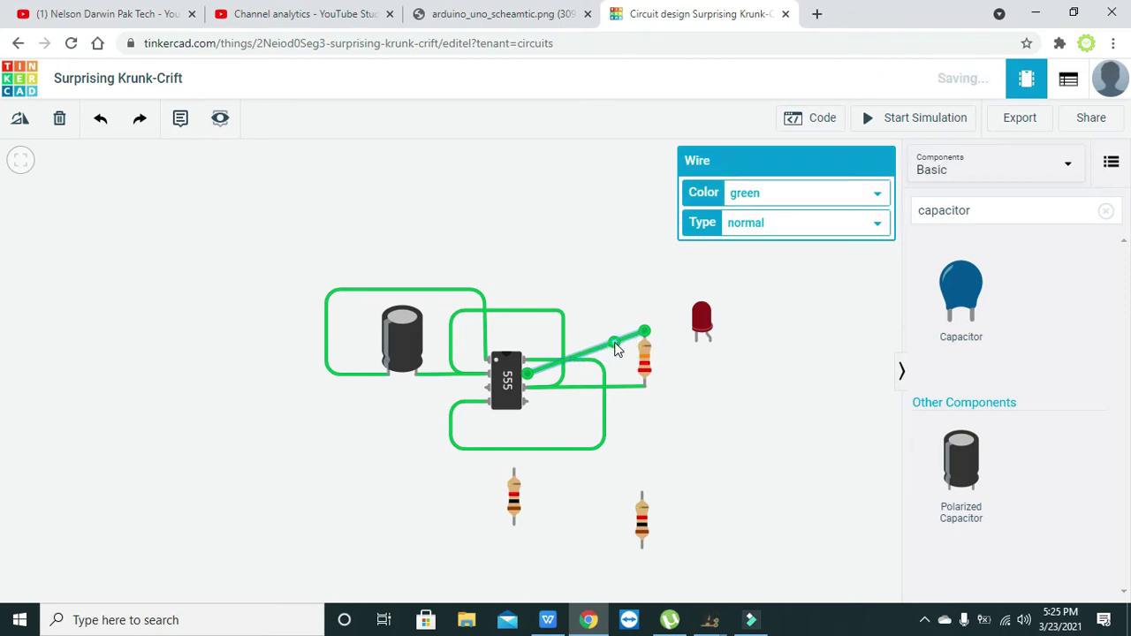
mouse_move(617, 349)
left_mouse_down()
mouse_move(620, 376)
mouse_move(632, 350)
mouse_move(622, 332)
left_mouse_up()
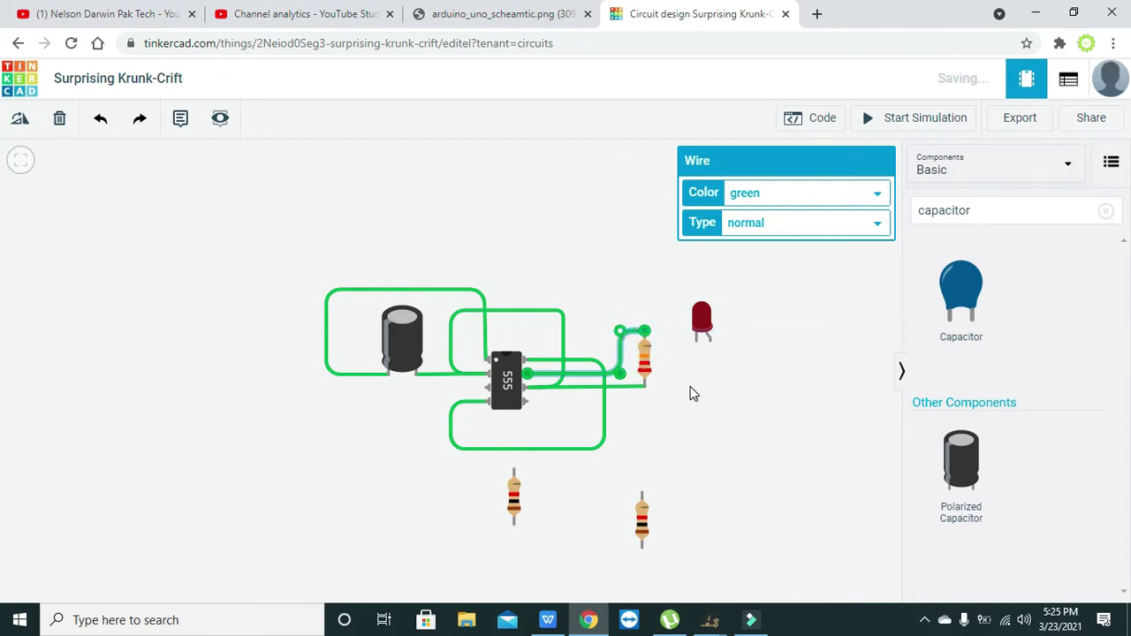
left_click(641, 530)
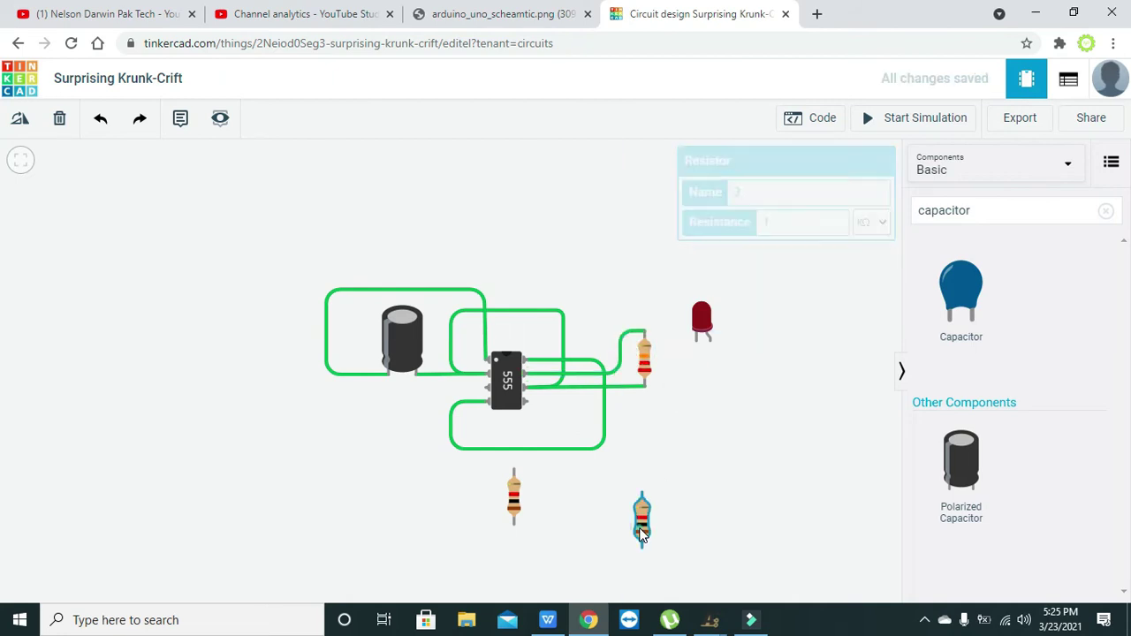
Step: Set the second resistor to 220 kΩ, stack it above the 22 kΩ one, and join them
double_click(775, 221)
type("220")
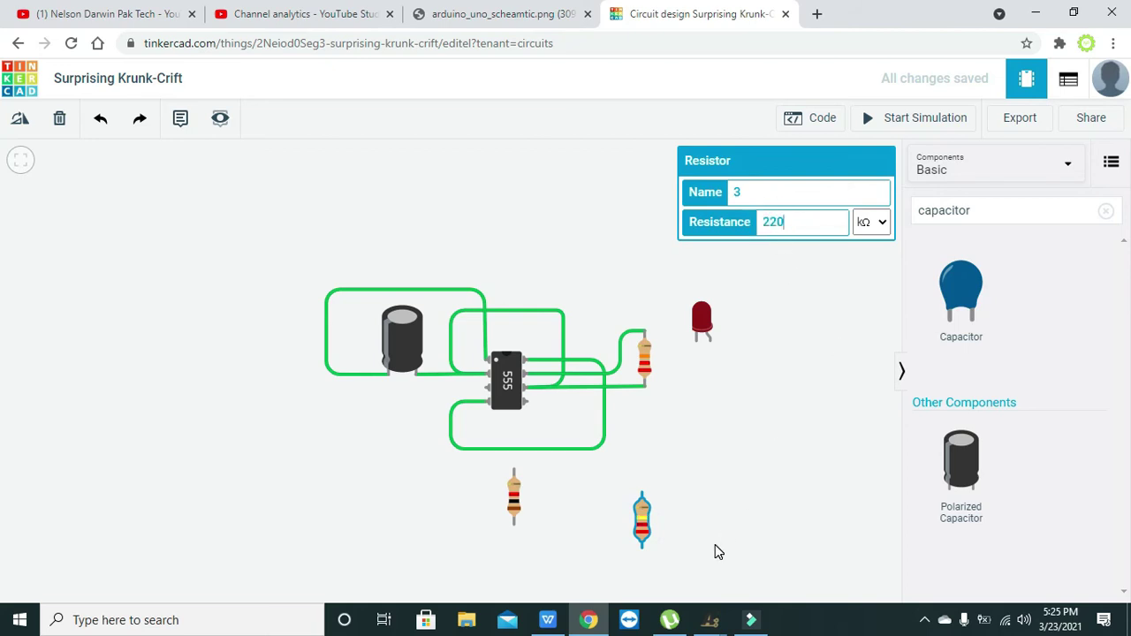
left_click_drag(649, 527, 649, 299)
left_click(645, 331)
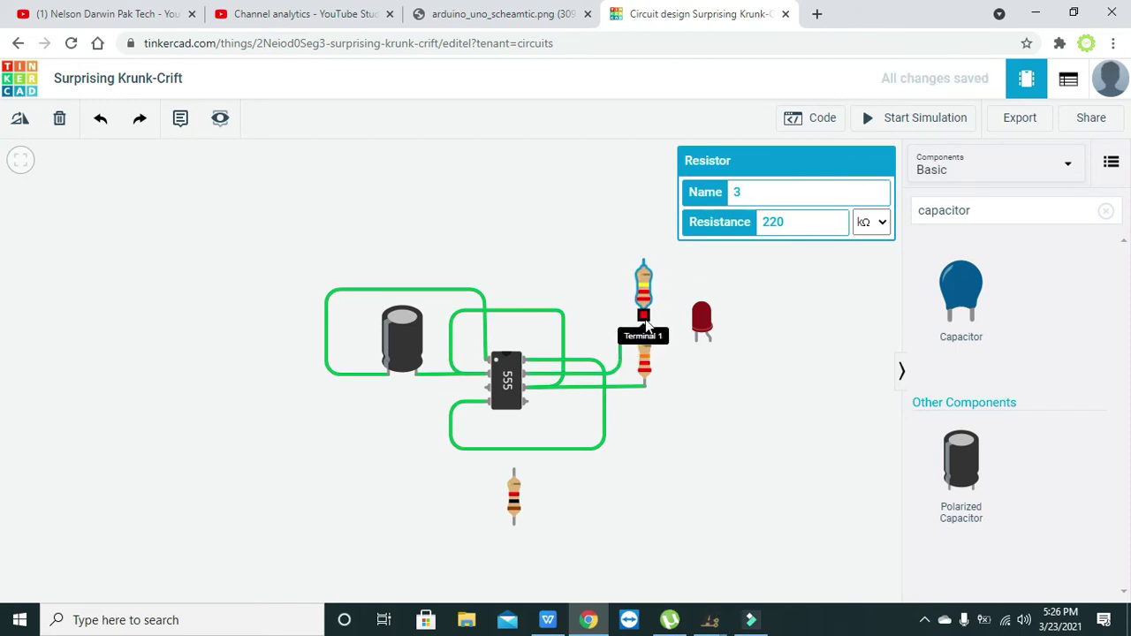
left_click(645, 321)
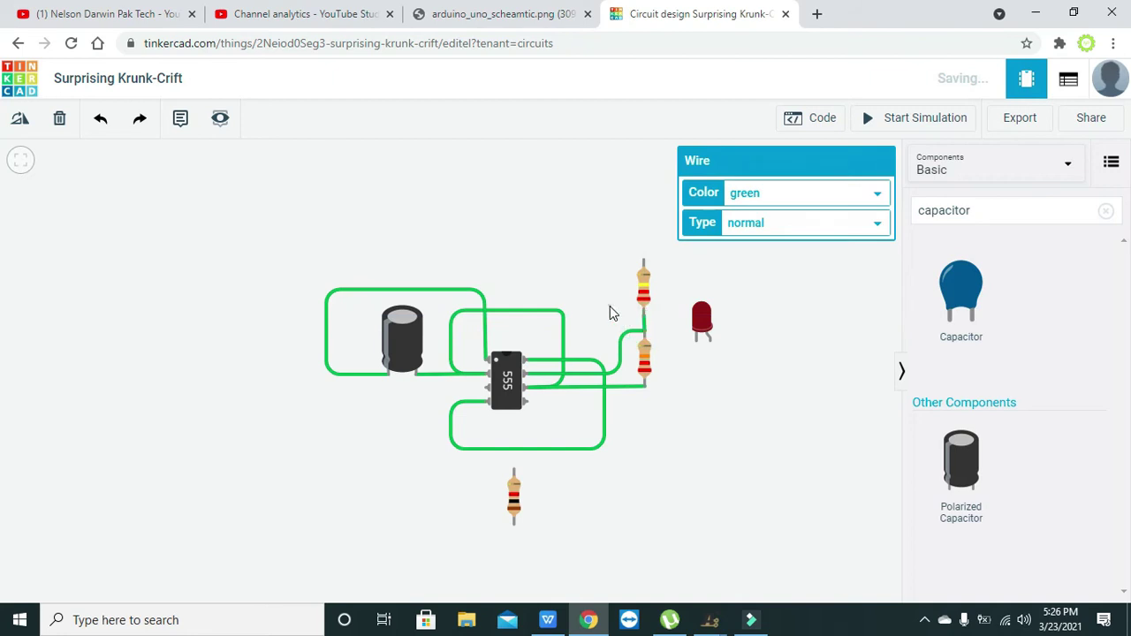
left_click(610, 307)
Step: Wire the 220 kΩ resistor's top to the 555's top-right pin and shift the LED right
left_click(643, 261)
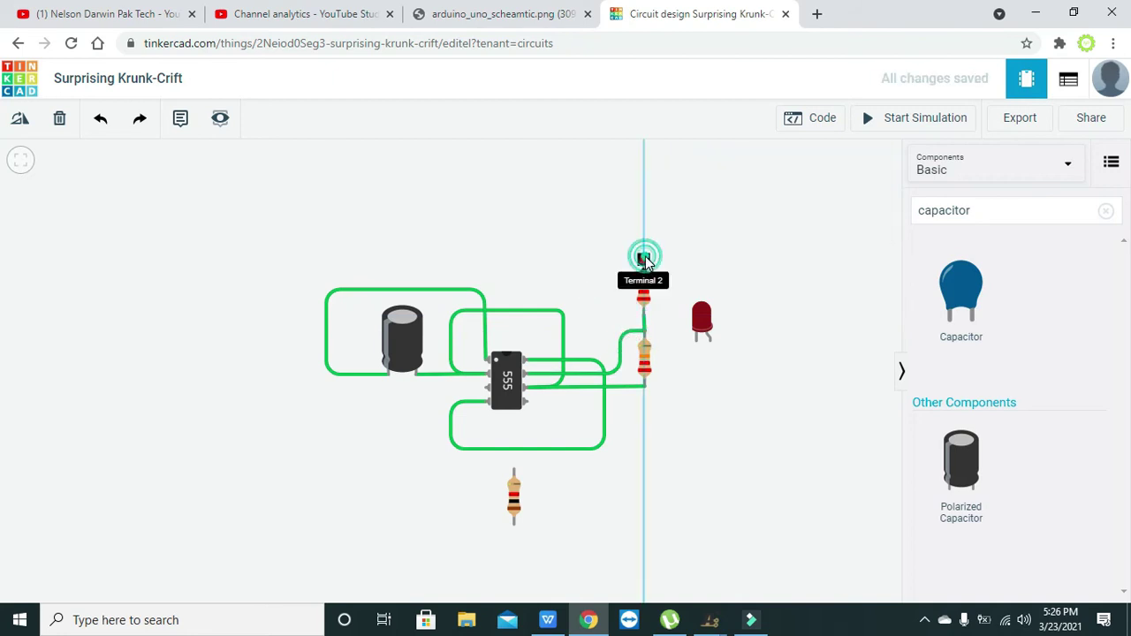
left_click(537, 259)
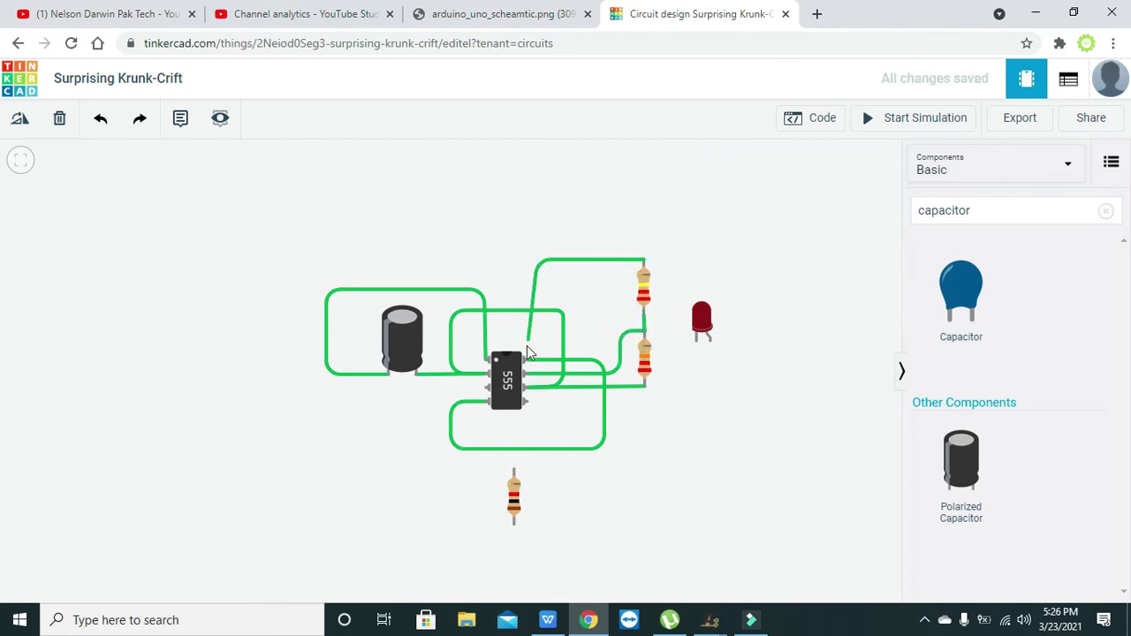
left_click(527, 360)
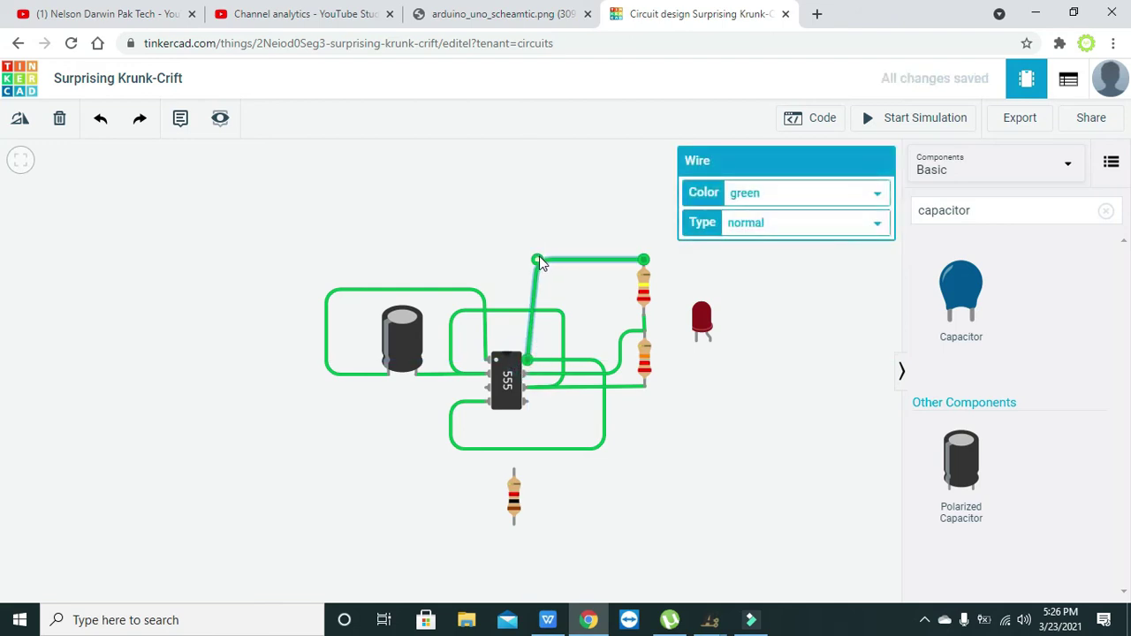
left_click_drag(537, 259, 526, 259)
left_click(560, 276)
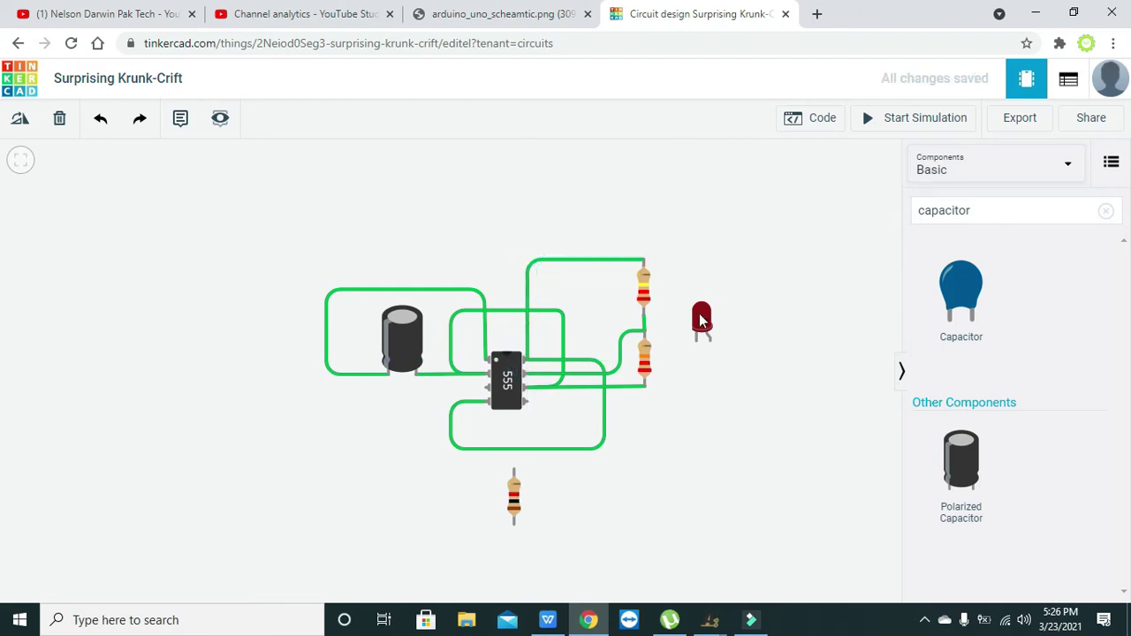
left_click(699, 313)
left_click_drag(699, 313, 715, 336)
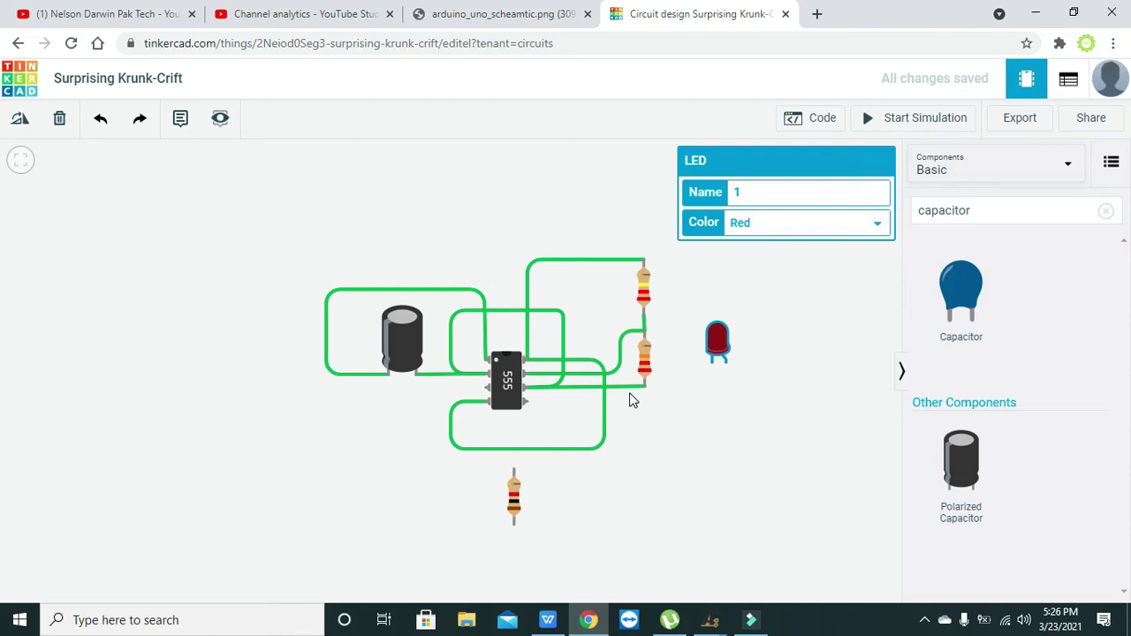
Step: Set the loose resistor to 220 Ω and move it beneath the red LED
left_click(519, 506)
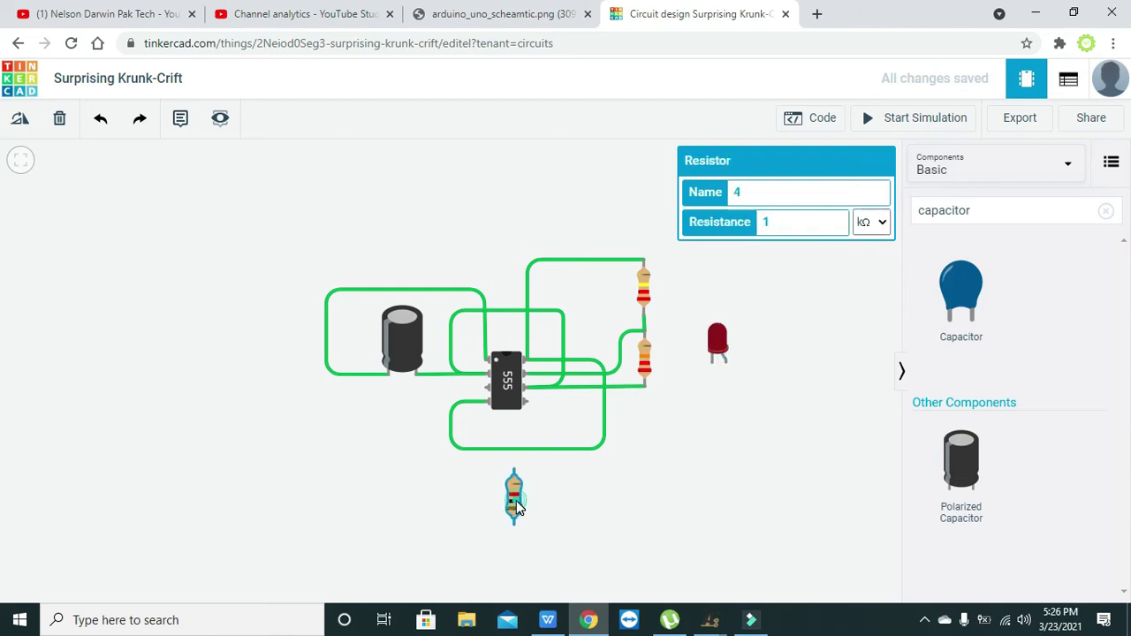
left_click(832, 227)
left_click(871, 222)
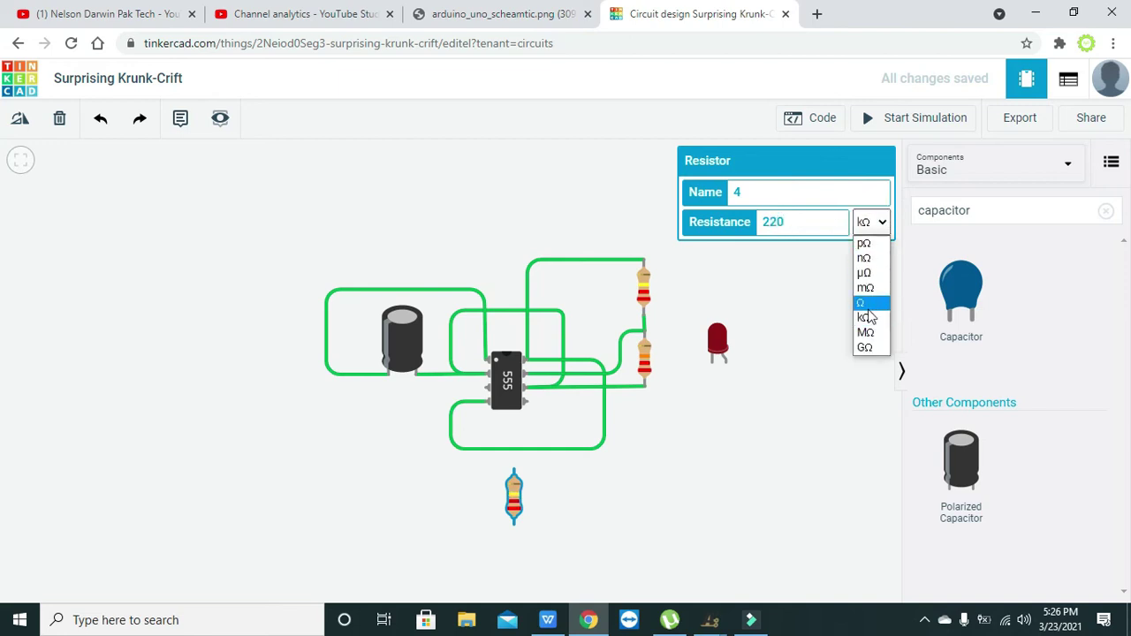
left_click(862, 303)
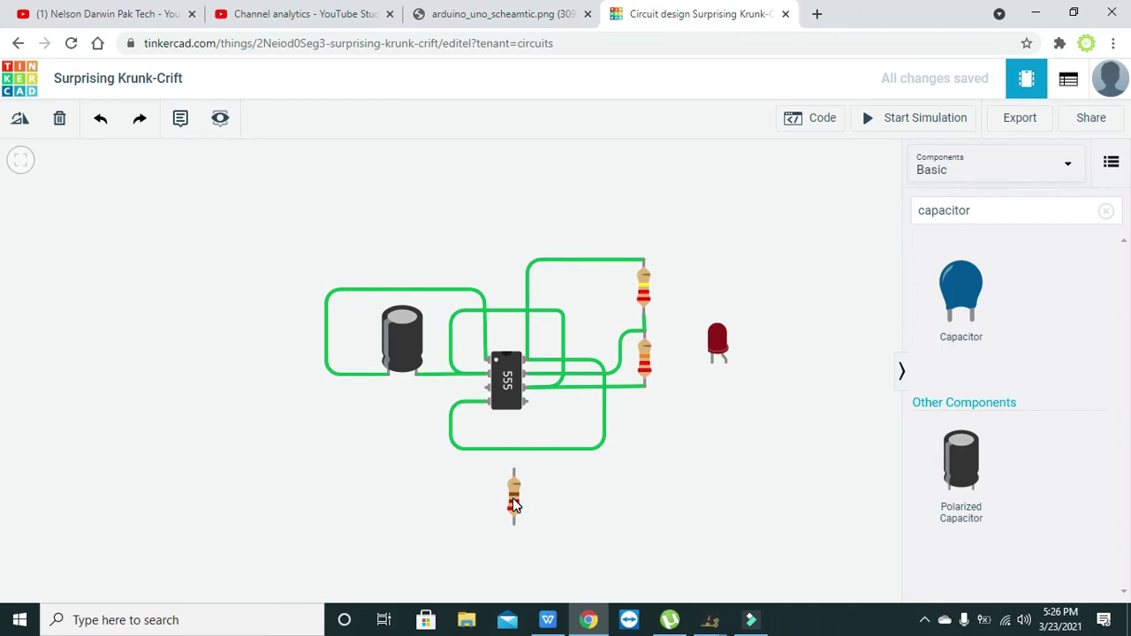
left_click_drag(513, 497, 712, 398)
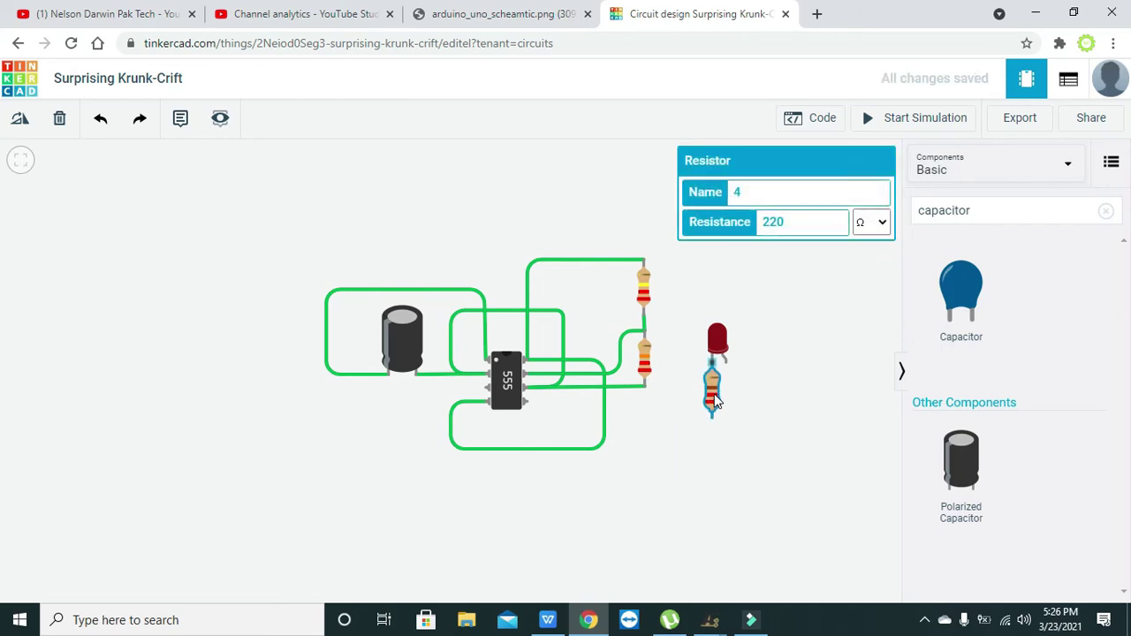
Step: Raise the LED and wire its cathode to the 220 Ω resistor's top terminal
left_click_drag(720, 348, 721, 300)
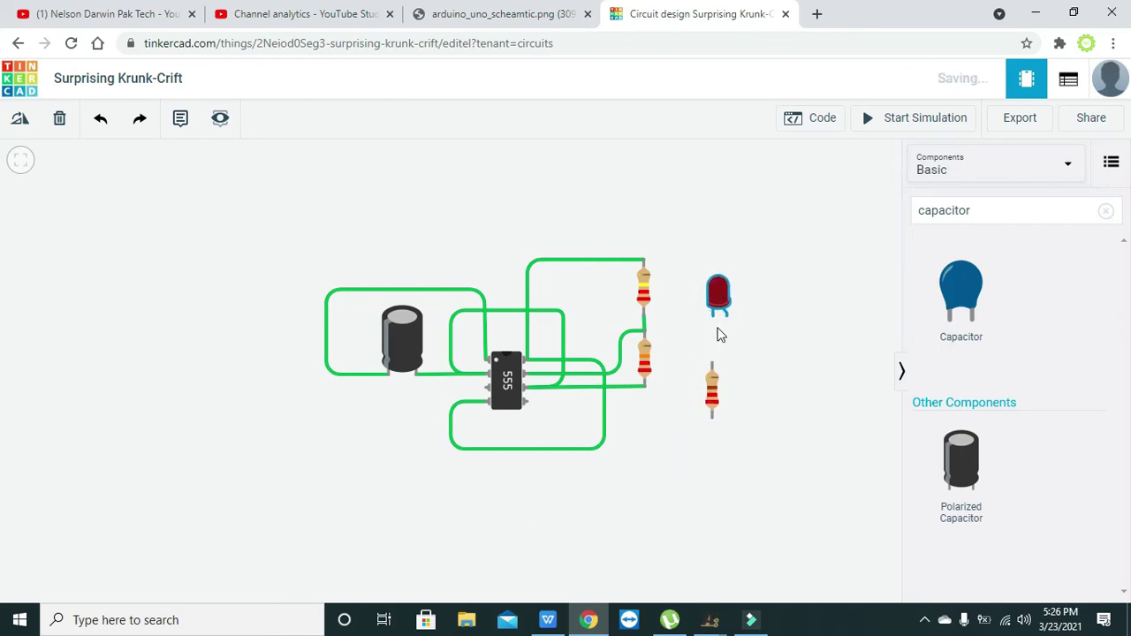
left_click(714, 318)
left_click(712, 362)
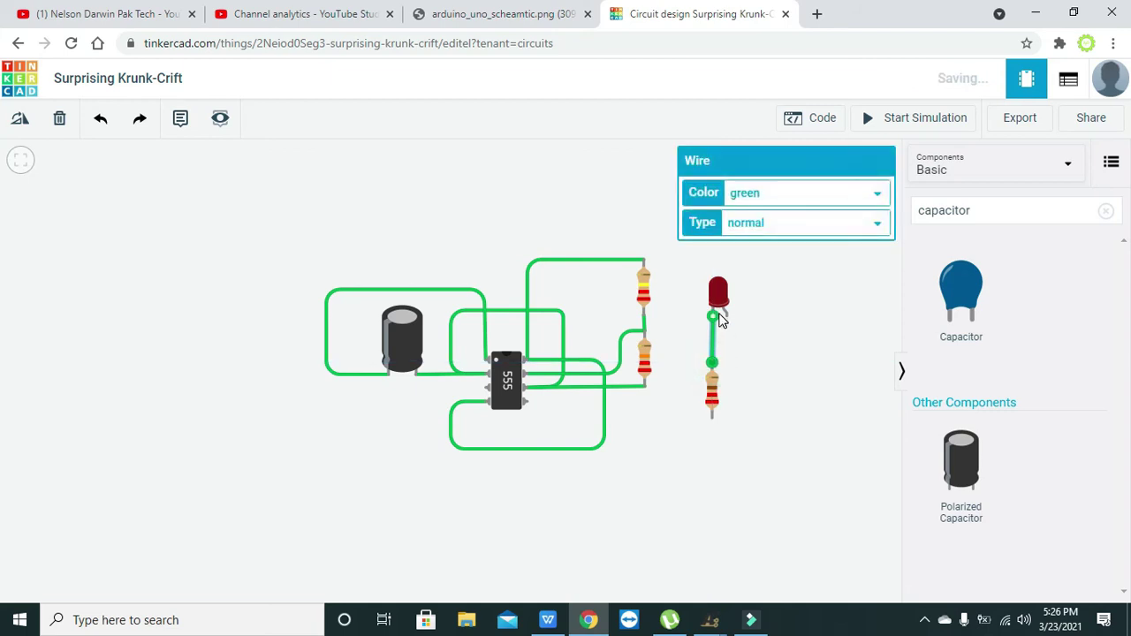
left_click(760, 378)
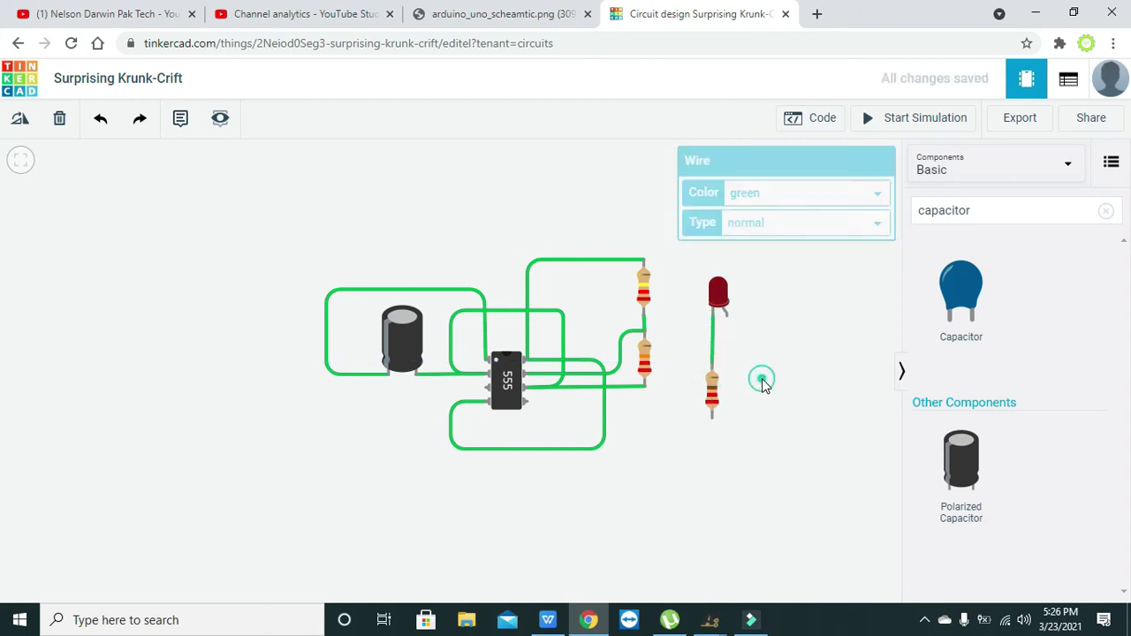
Step: Wire the 220 Ω resistor's bottom terminal to the 555's lower-left pin, removing an extra bend
left_click(712, 419)
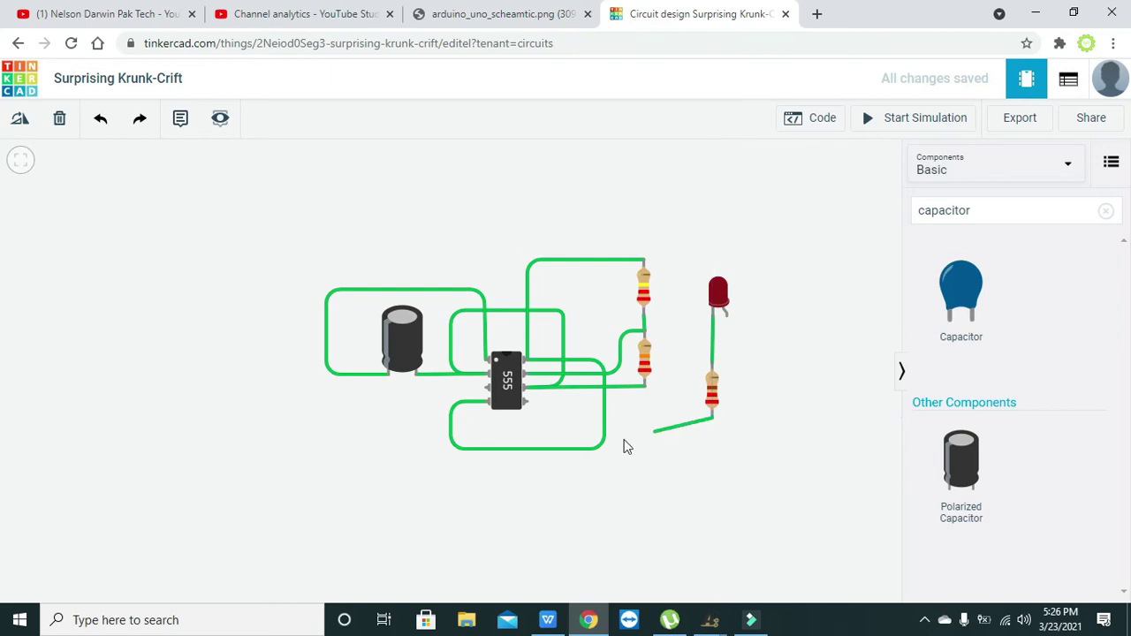
left_click(470, 422)
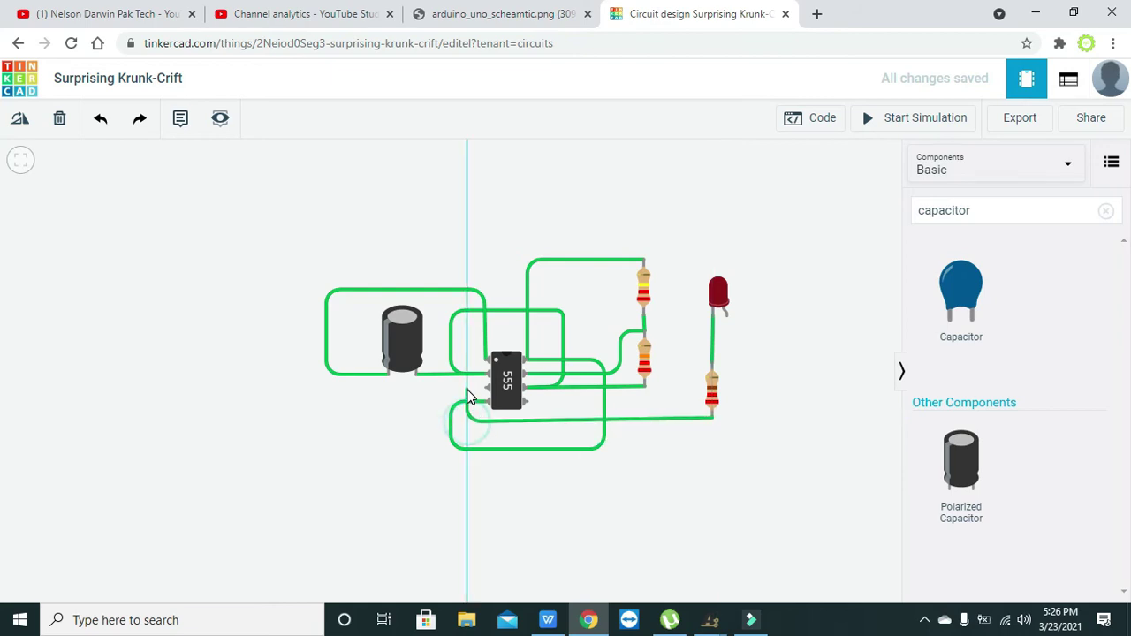
left_click(469, 400)
left_click(488, 400)
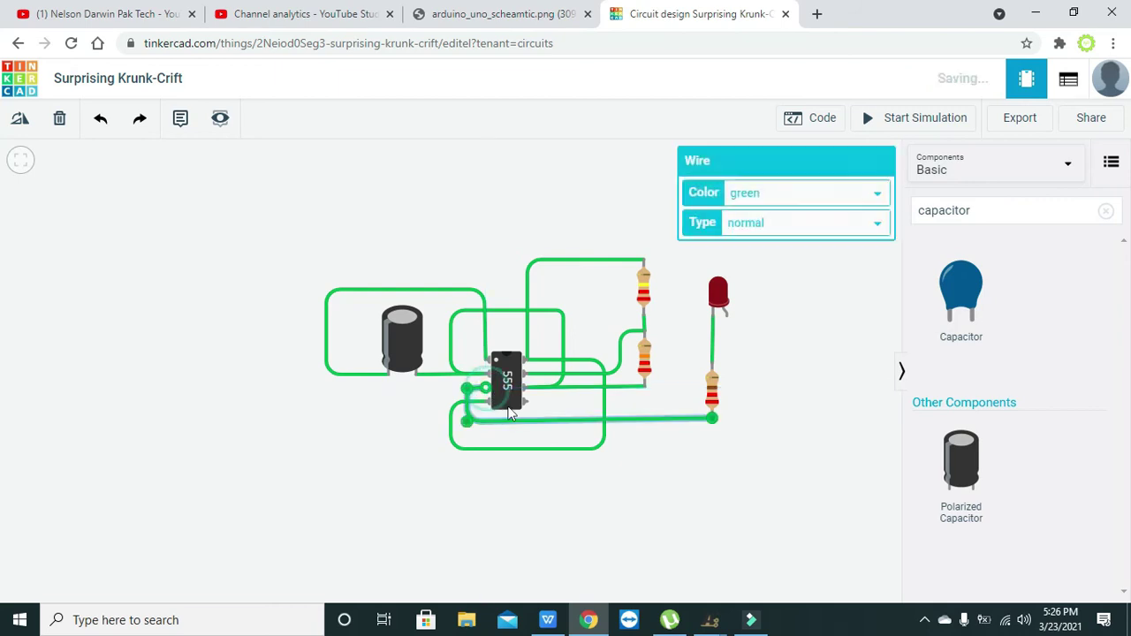
left_click(542, 439)
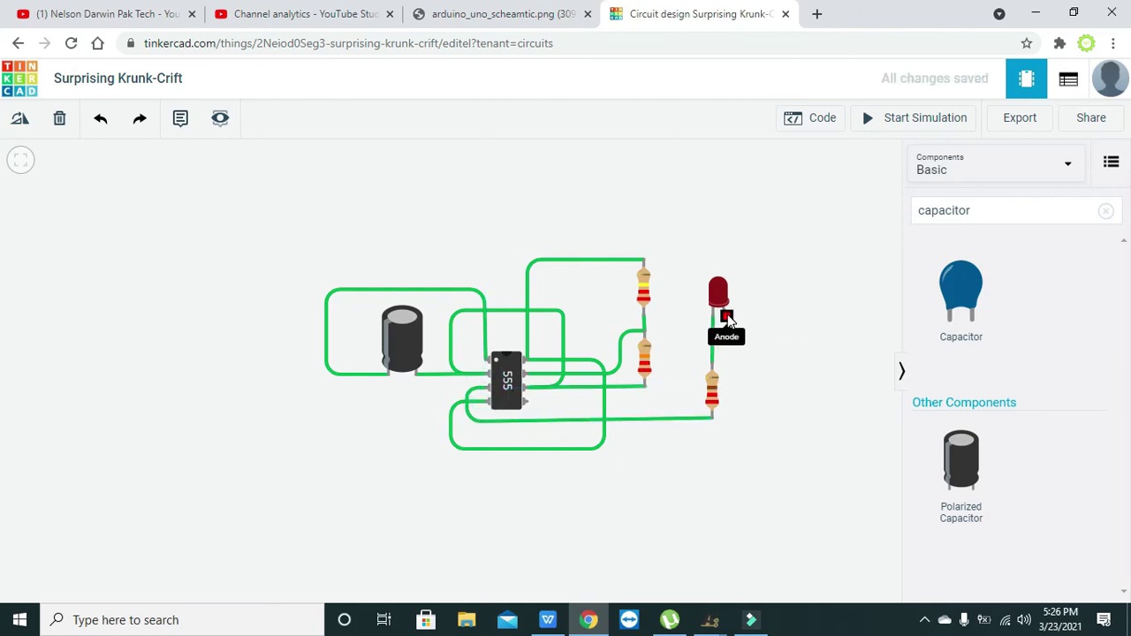
left_click(481, 398)
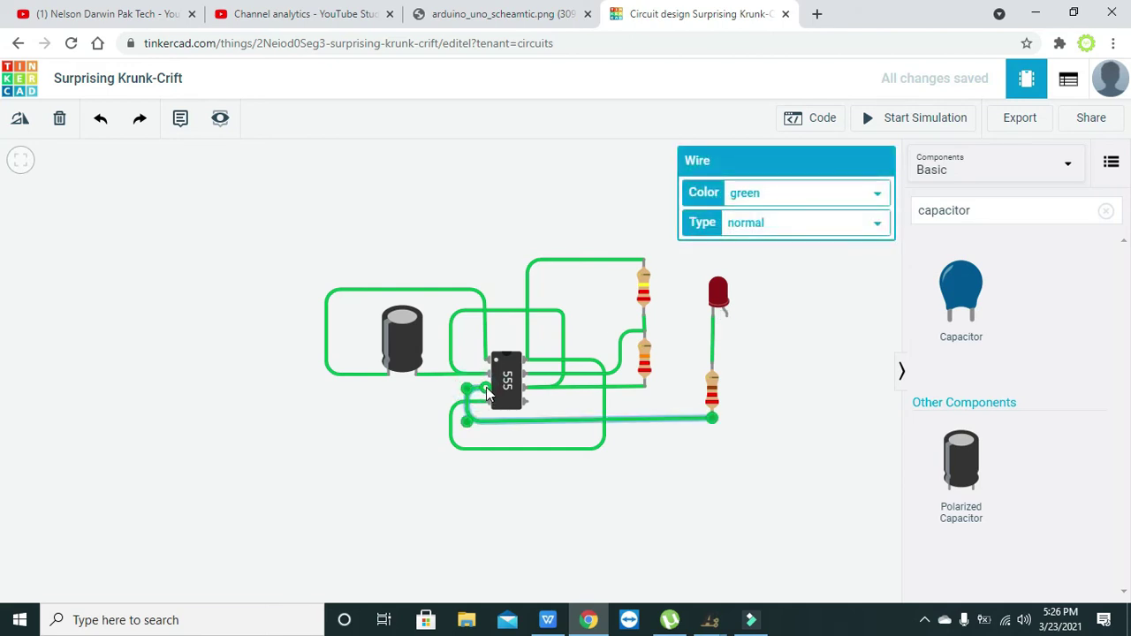
mouse_move(487, 394)
left_mouse_down()
mouse_move(446, 395)
mouse_move(471, 398)
left_mouse_up()
double_click(469, 391)
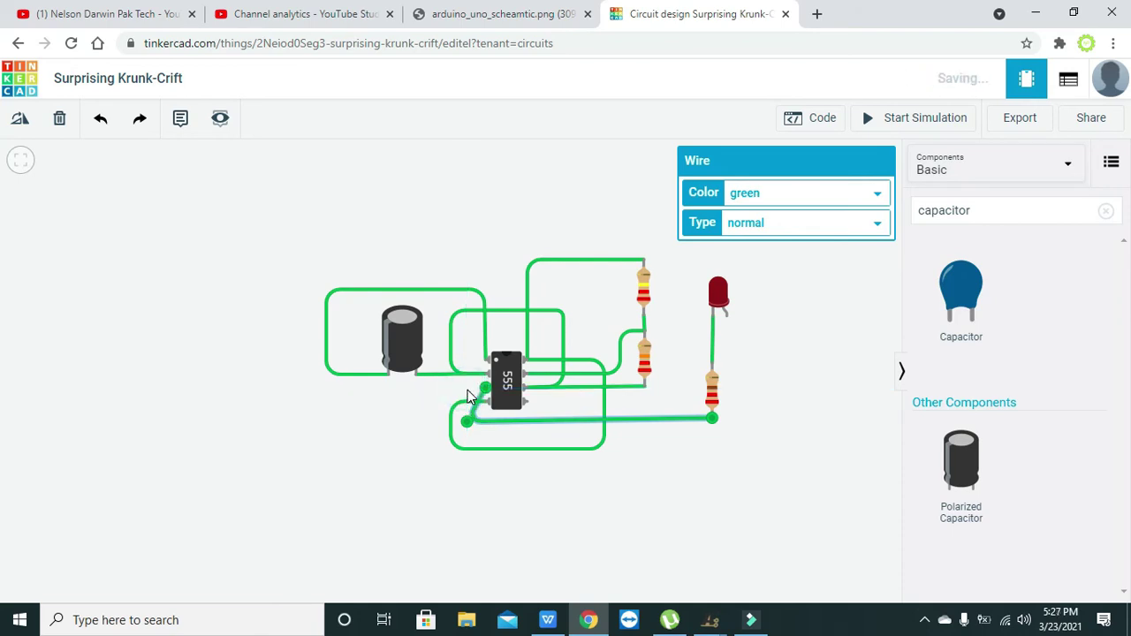
Step: Delete the 555 wire and rewire the 220 Ω resistor's lower end around the bottom to the capacitor's negative terminal
key("Delete")
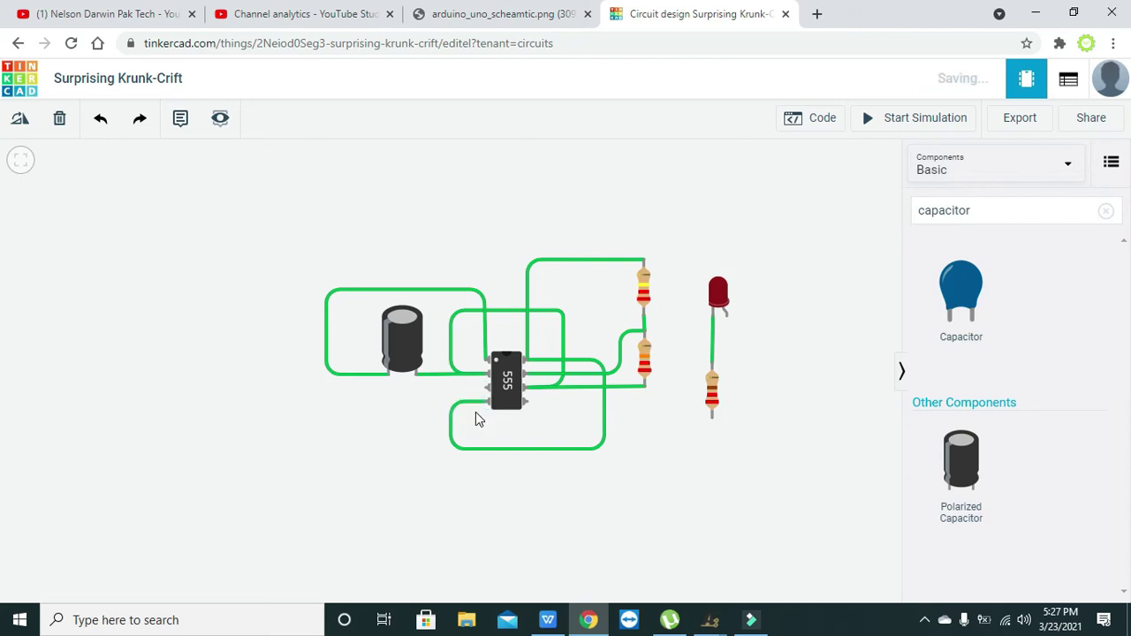
left_click(716, 424)
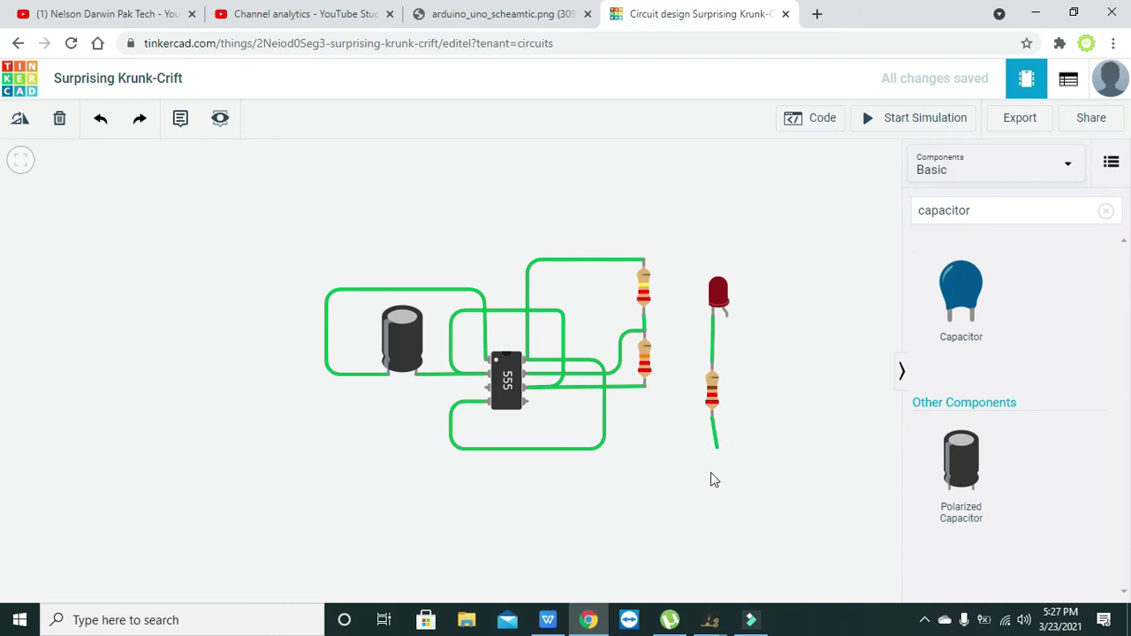
left_click(712, 510)
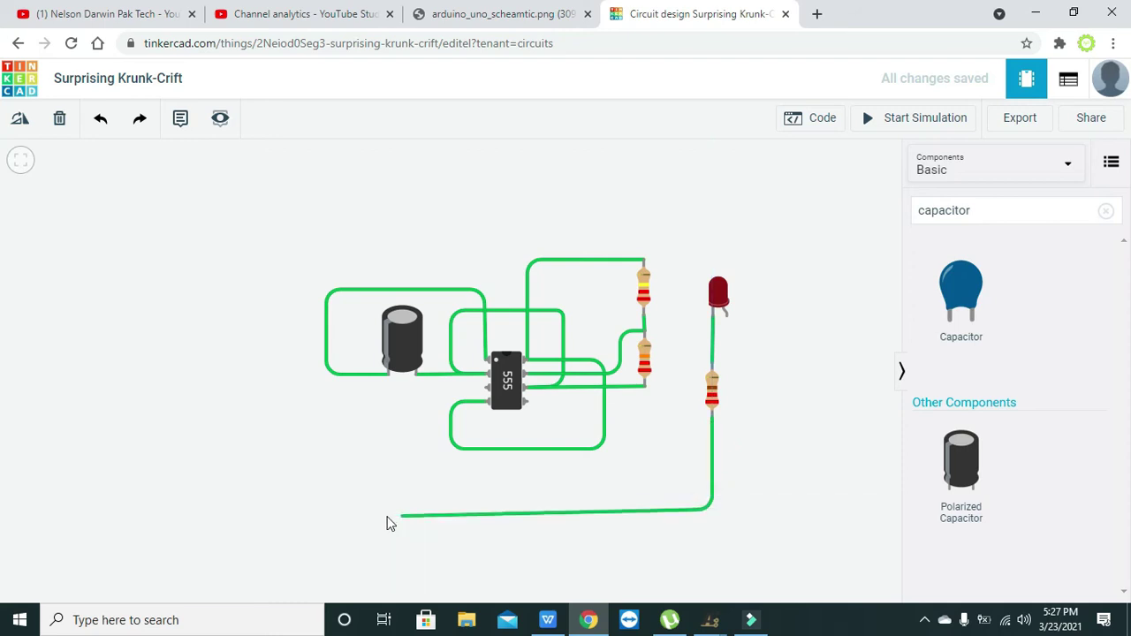
left_click(331, 511)
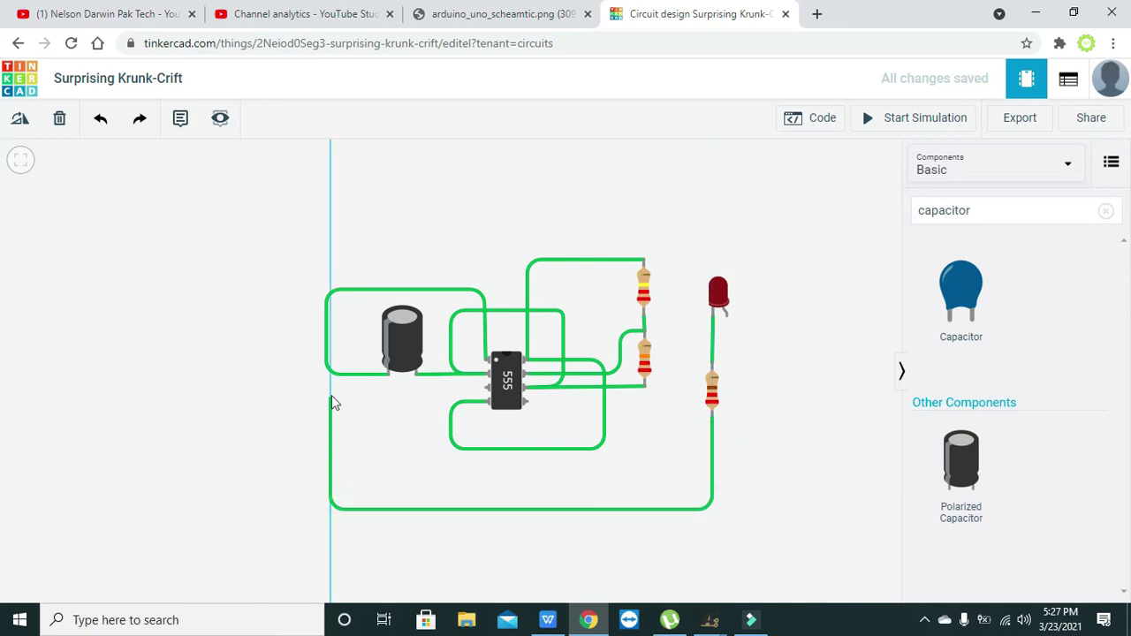
left_click(387, 376)
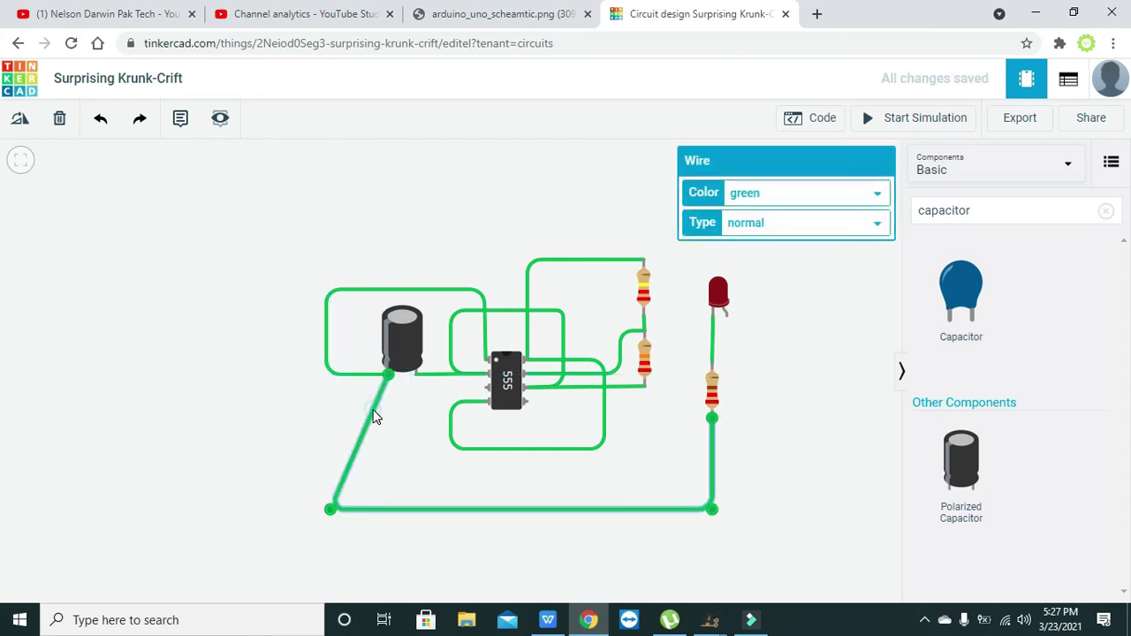
left_click_drag(371, 408, 332, 373)
Step: Route a wire from the red LED's anode below its resistor, left, and up to the 555's left pin
left_click(366, 411)
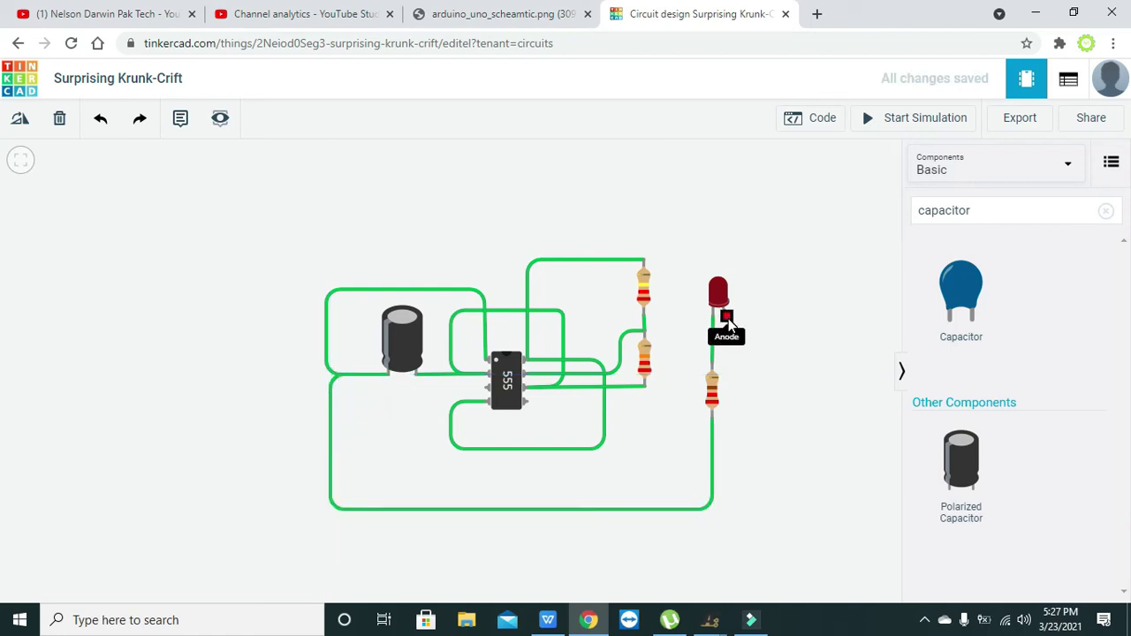
left_click(727, 318)
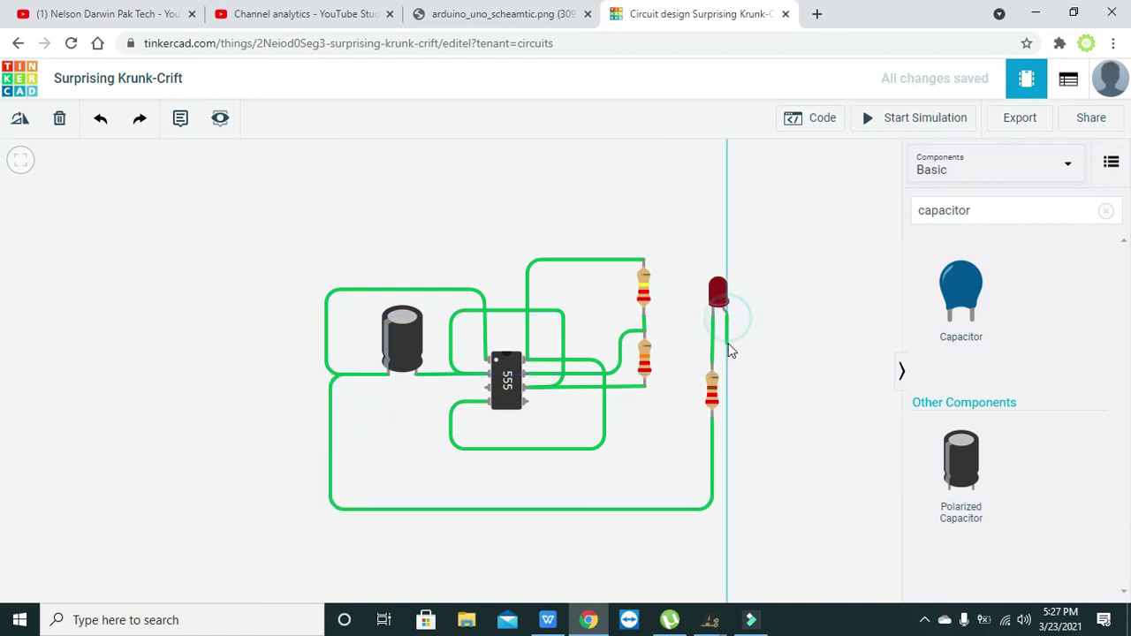
left_click(724, 472)
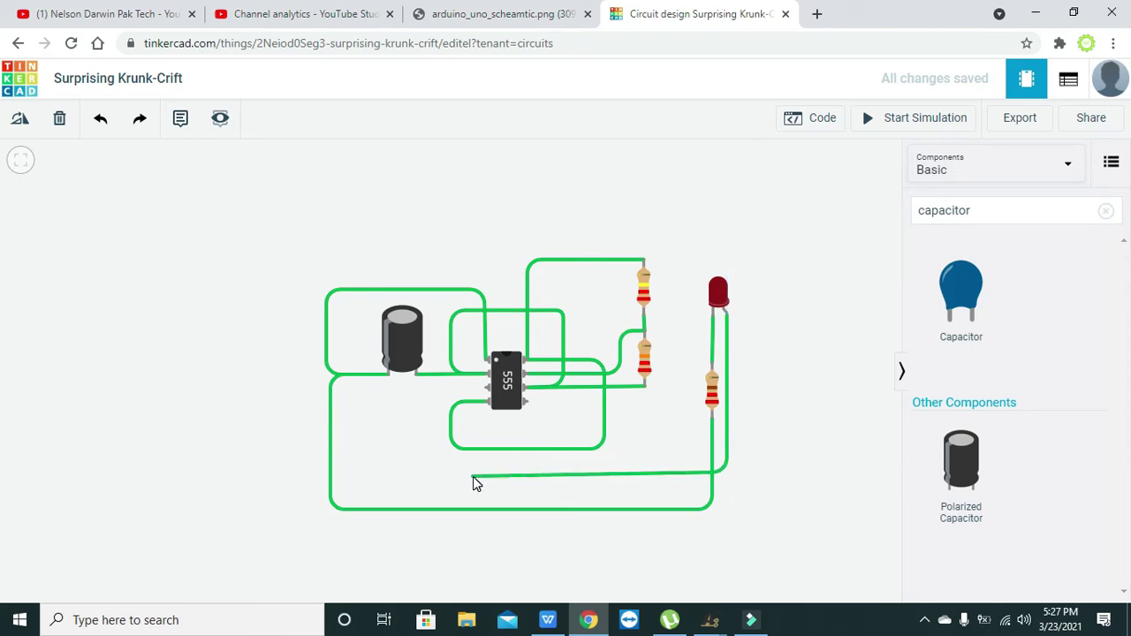
left_click(425, 472)
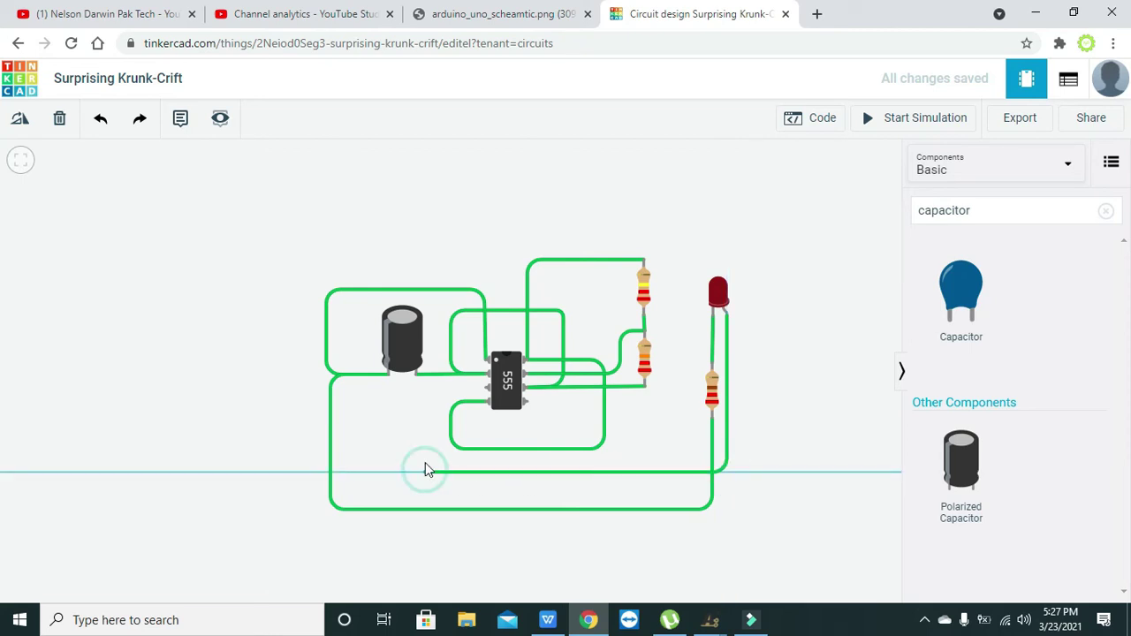
left_click(425, 388)
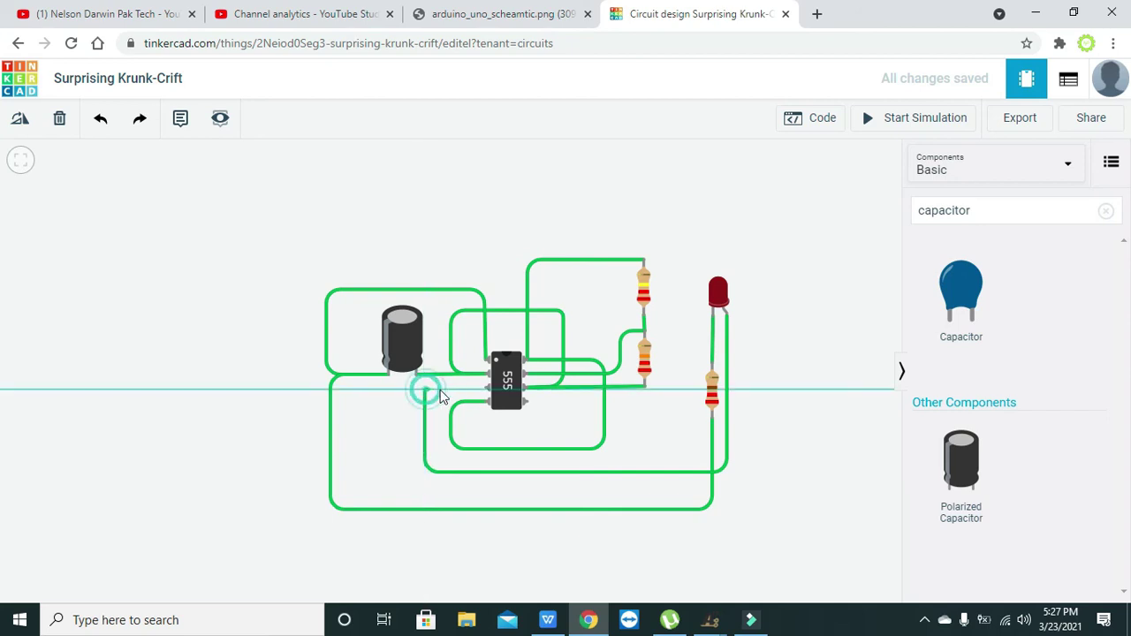
left_click(485, 389)
left_click(363, 398)
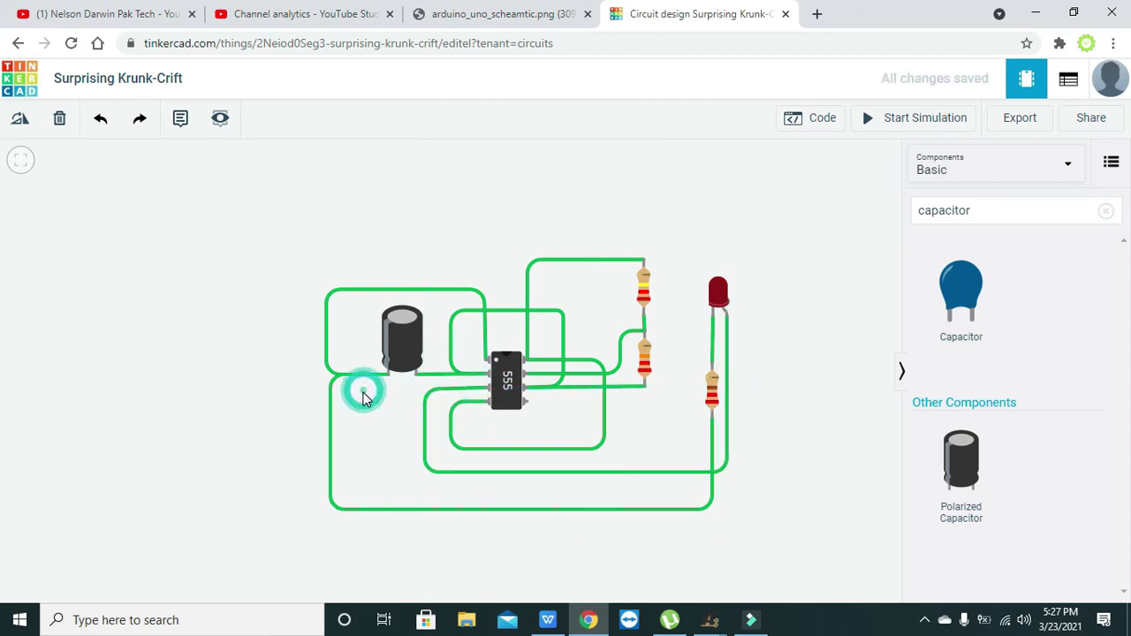
double_click(972, 212)
left_click(762, 216)
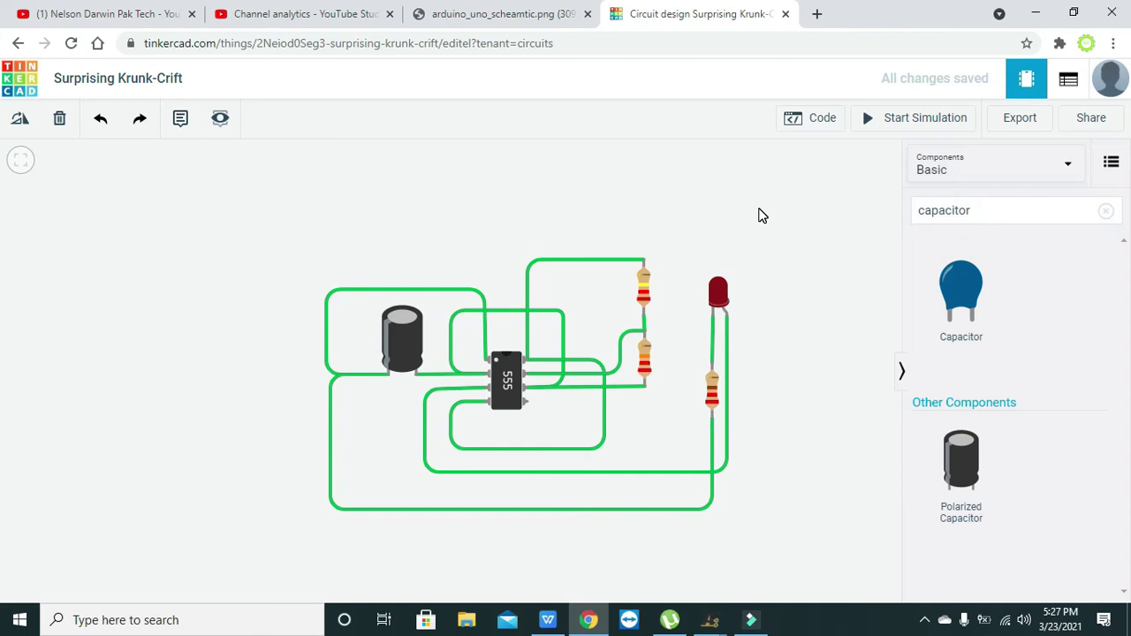
Step: Search components for '9v battery' and place a 9V battery left of the circuit
left_click(1008, 205)
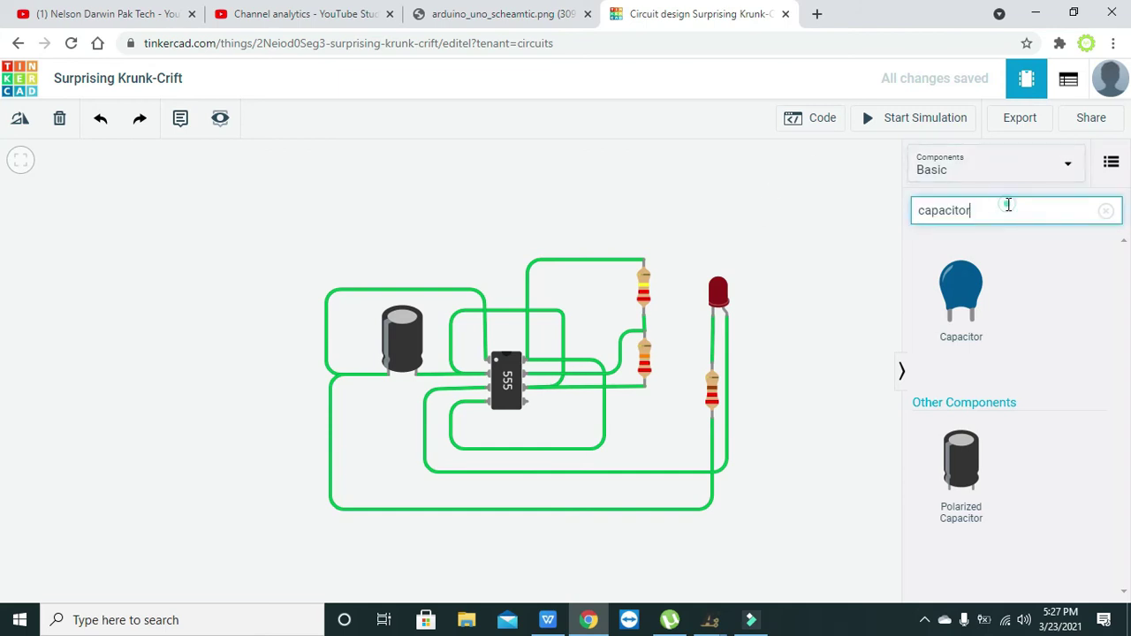
key("BackSpace")
key("BackSpace")
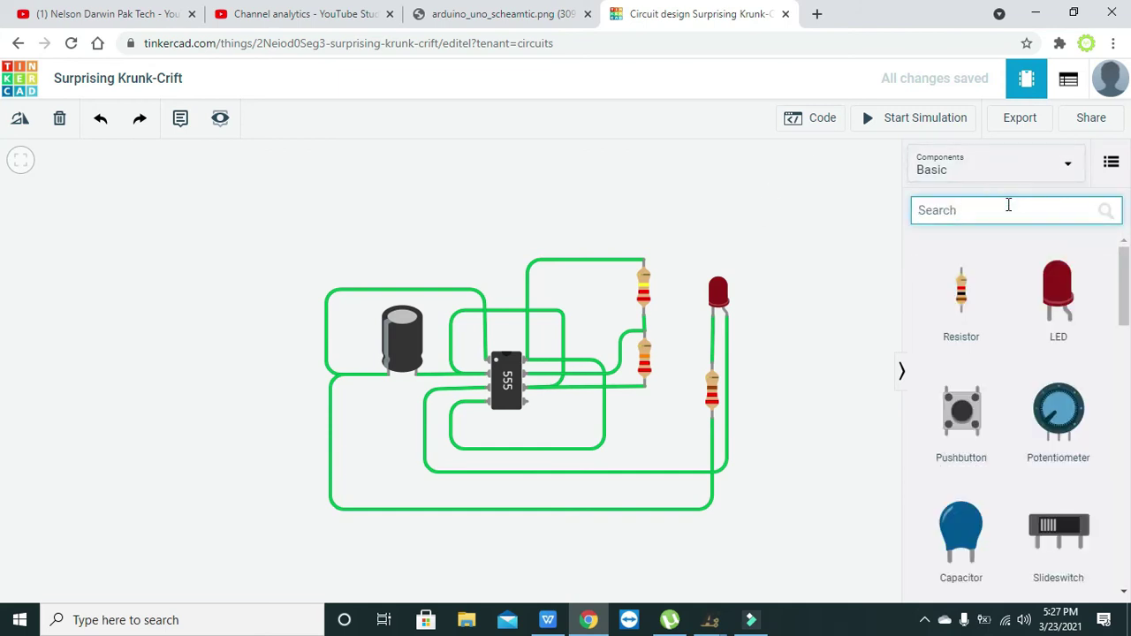
type("9v")
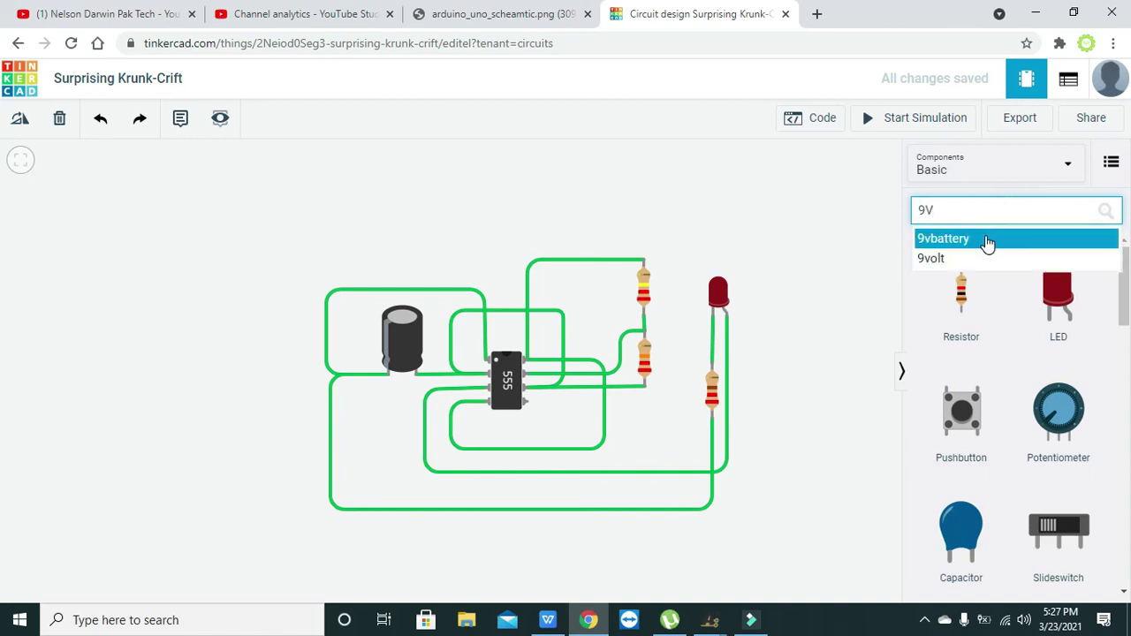
left_click(986, 239)
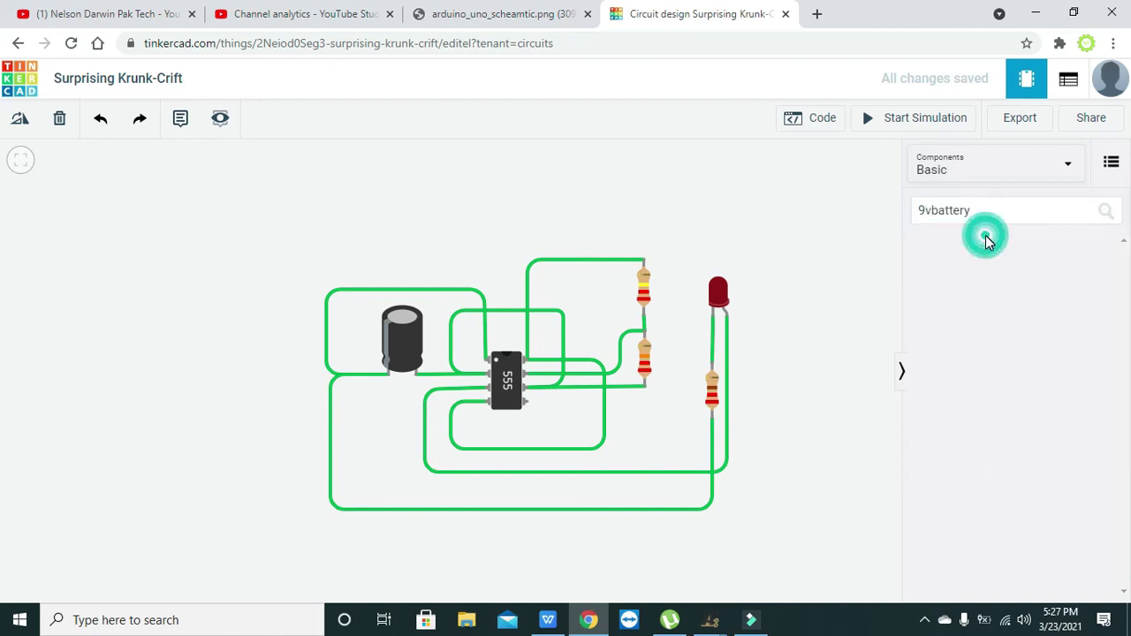
left_click(935, 210)
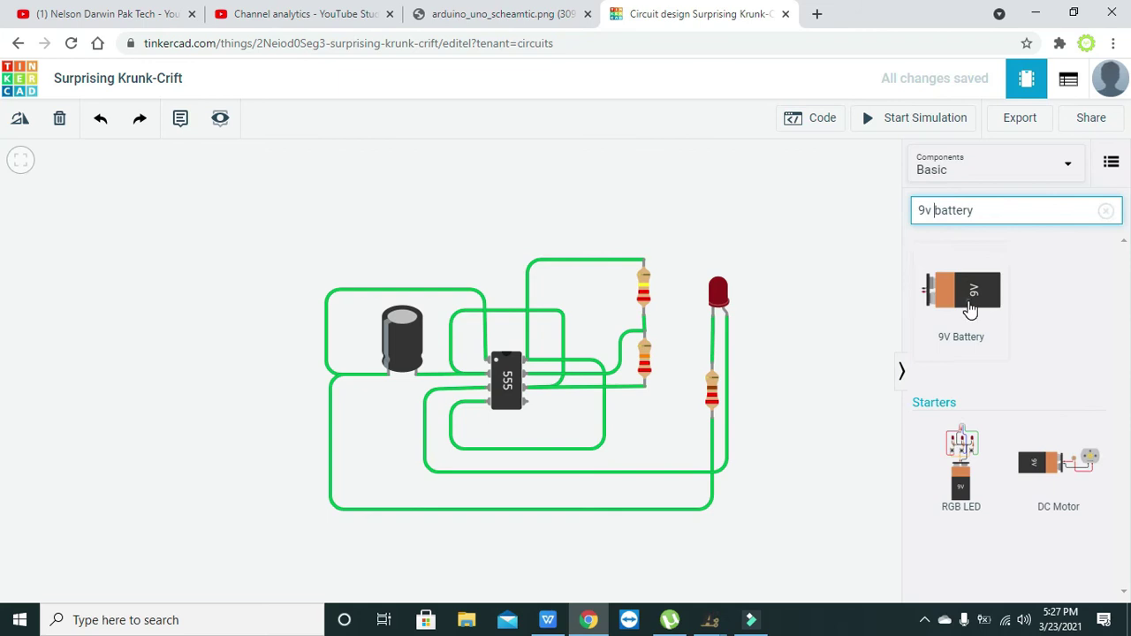
left_click_drag(970, 308, 24, 358)
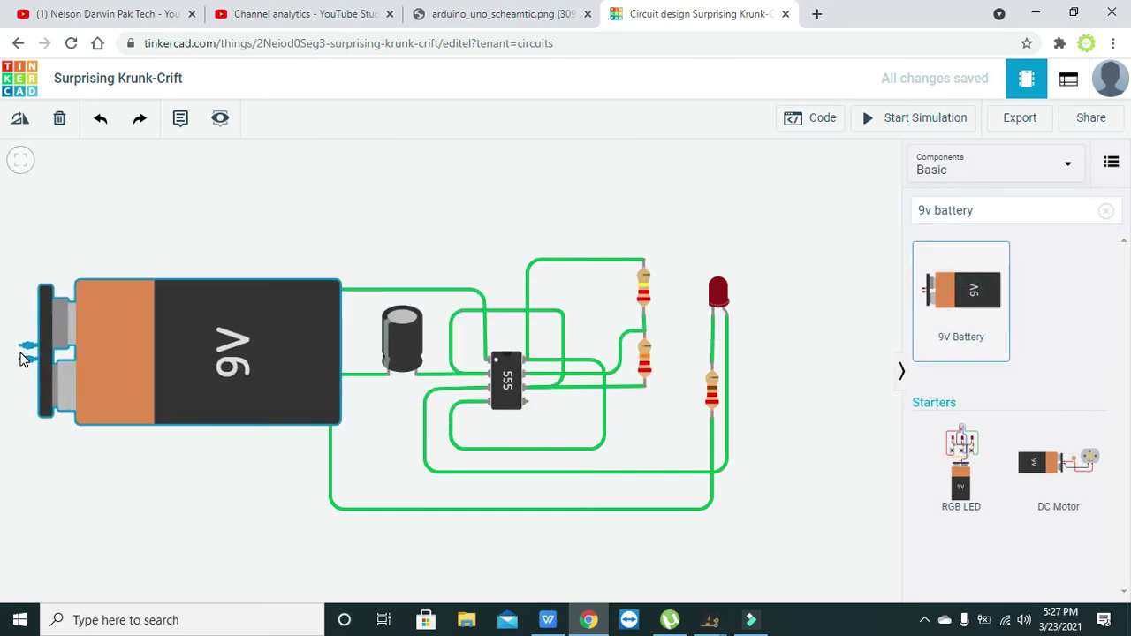
Step: Rotate the battery upright, move it fully into view, and start a wire at its negative terminal
left_click(21, 118)
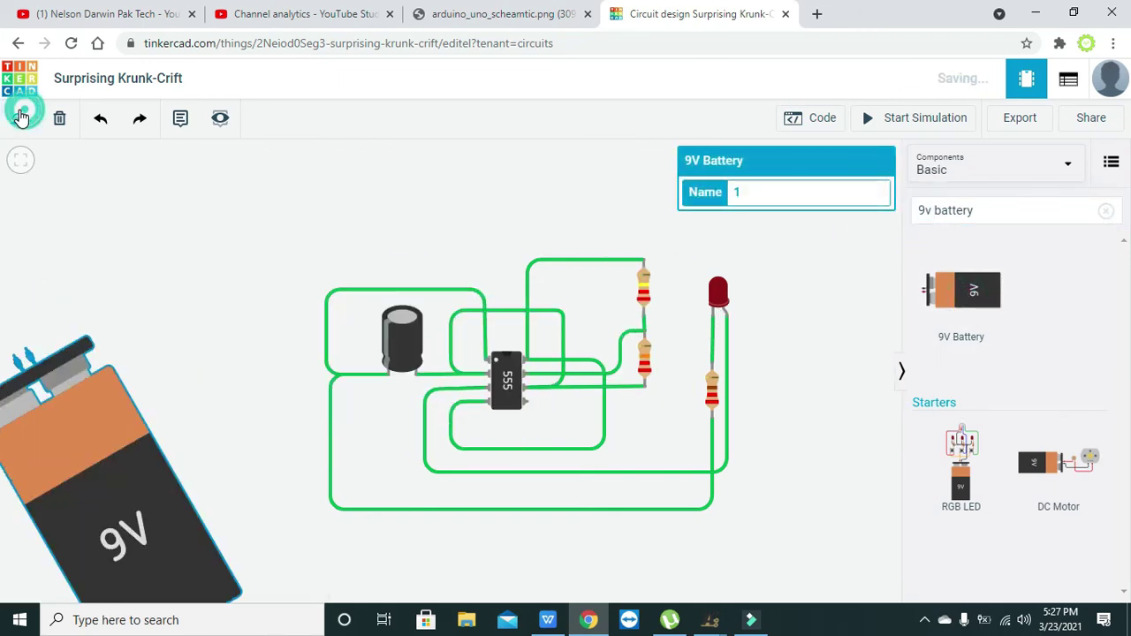
left_click(21, 118)
left_click_drag(88, 409, 211, 333)
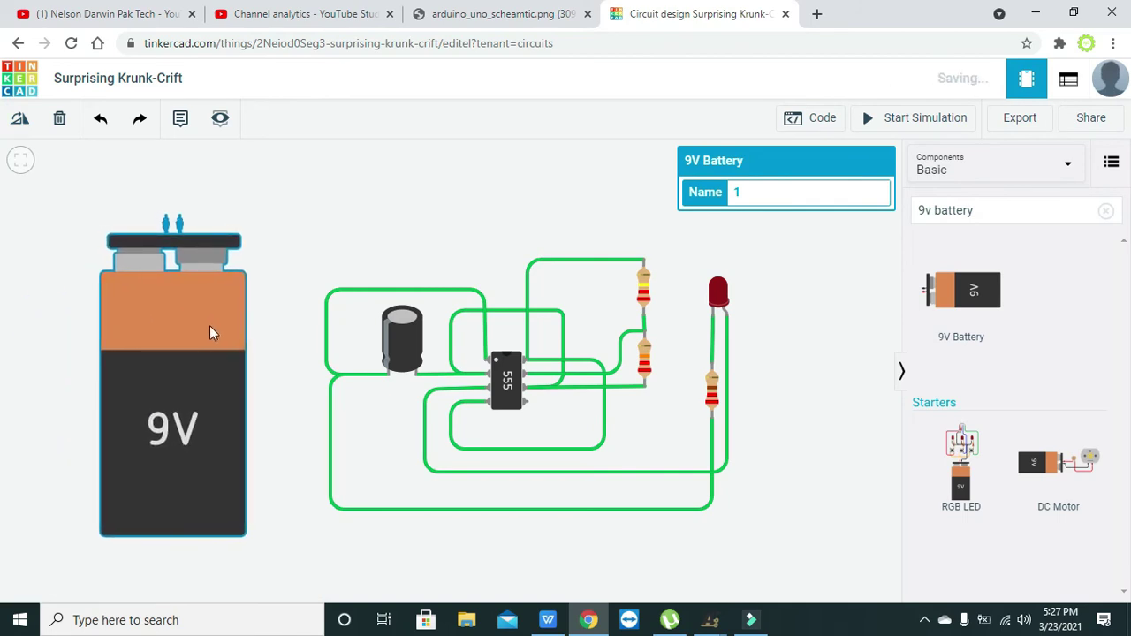
left_click(258, 335)
left_click(180, 223)
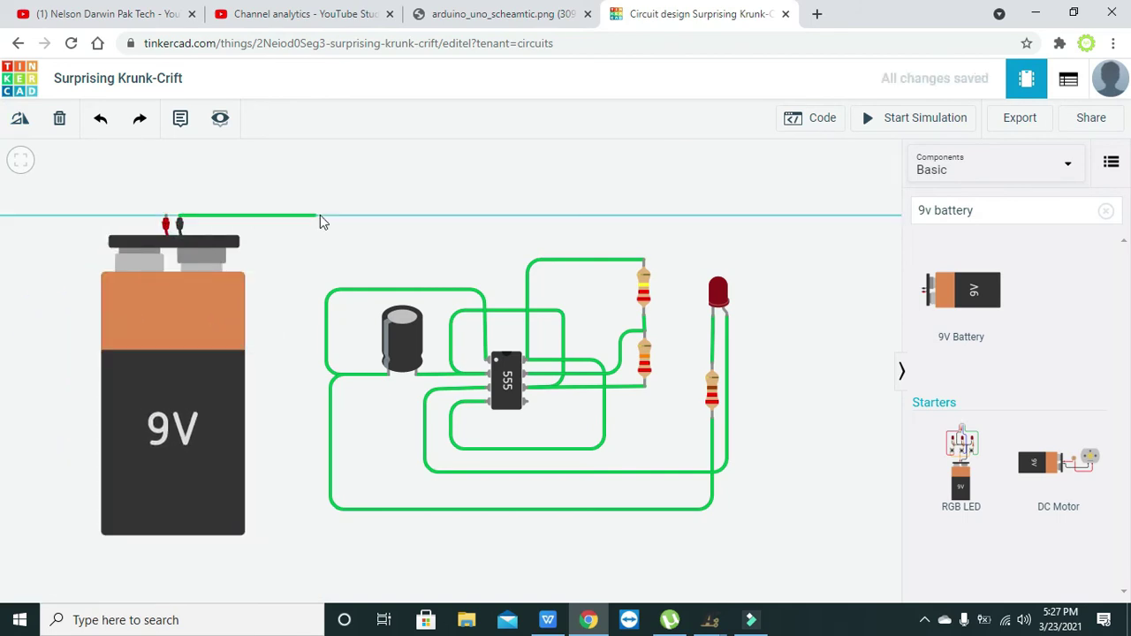
Step: Connect the battery's negative wire to the 555 Ground pin with an L-shaped route
left_click(484, 363)
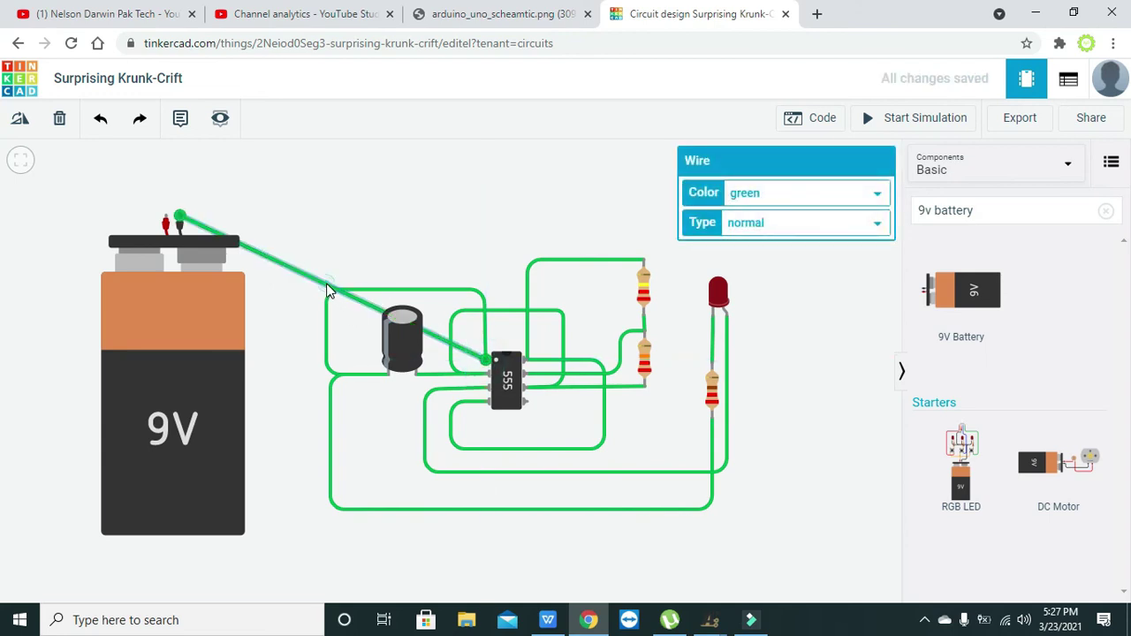
left_click_drag(332, 280, 488, 217)
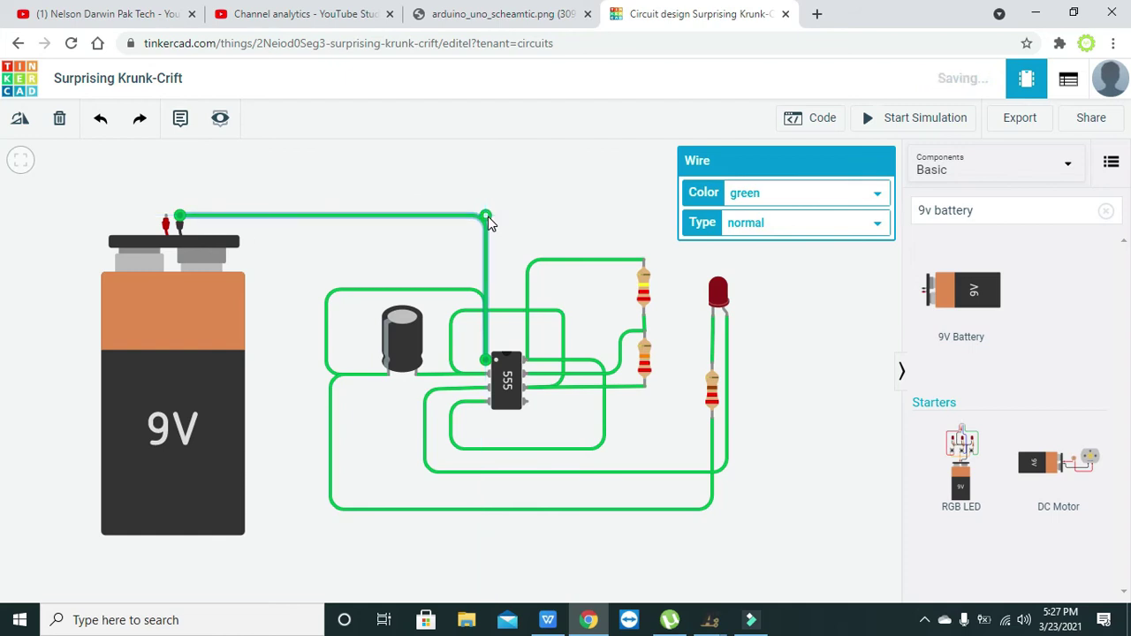
left_click(489, 180)
Step: Wire the battery's positive terminal to the 555 Power pin, routed squarely up over the circuit
left_click(168, 217)
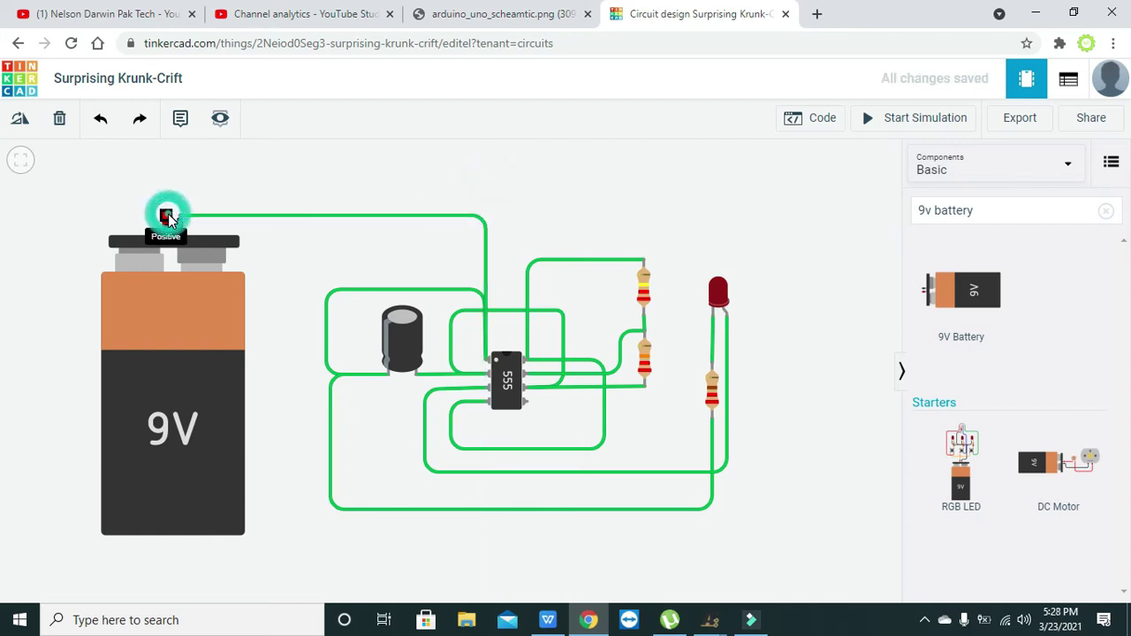
left_click(527, 368)
left_click(527, 368)
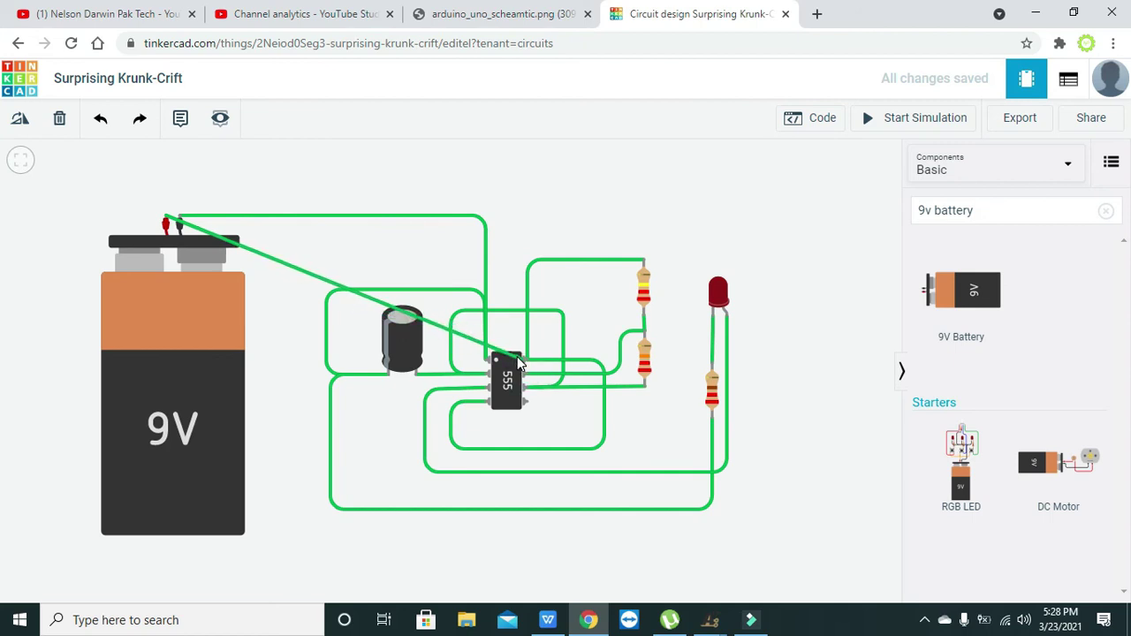
left_click(527, 362)
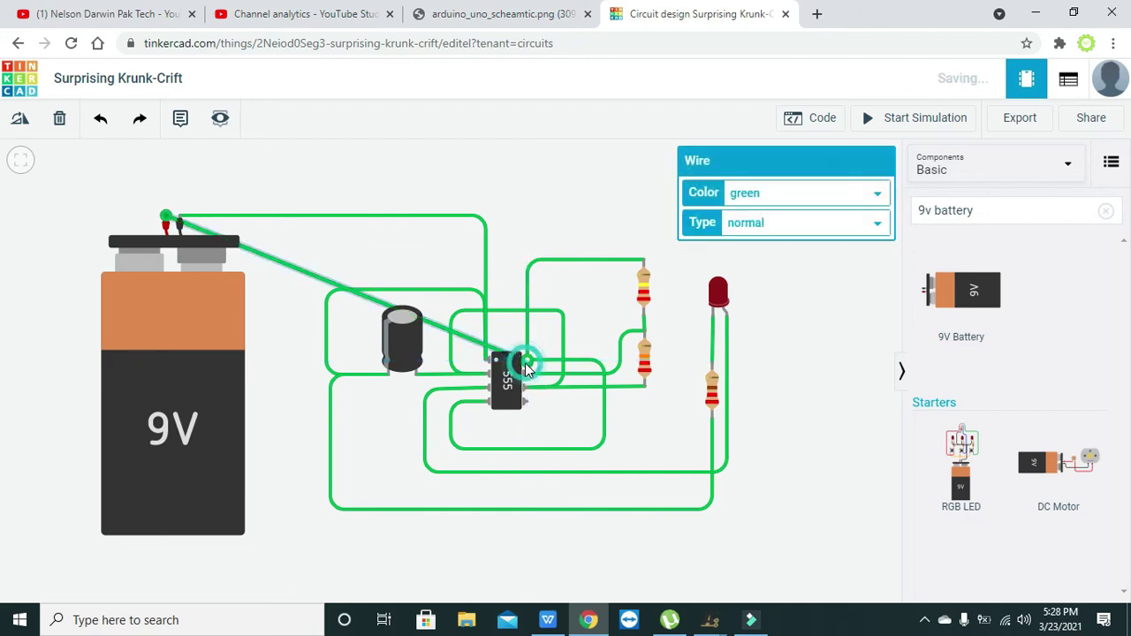
left_click_drag(374, 305, 527, 184)
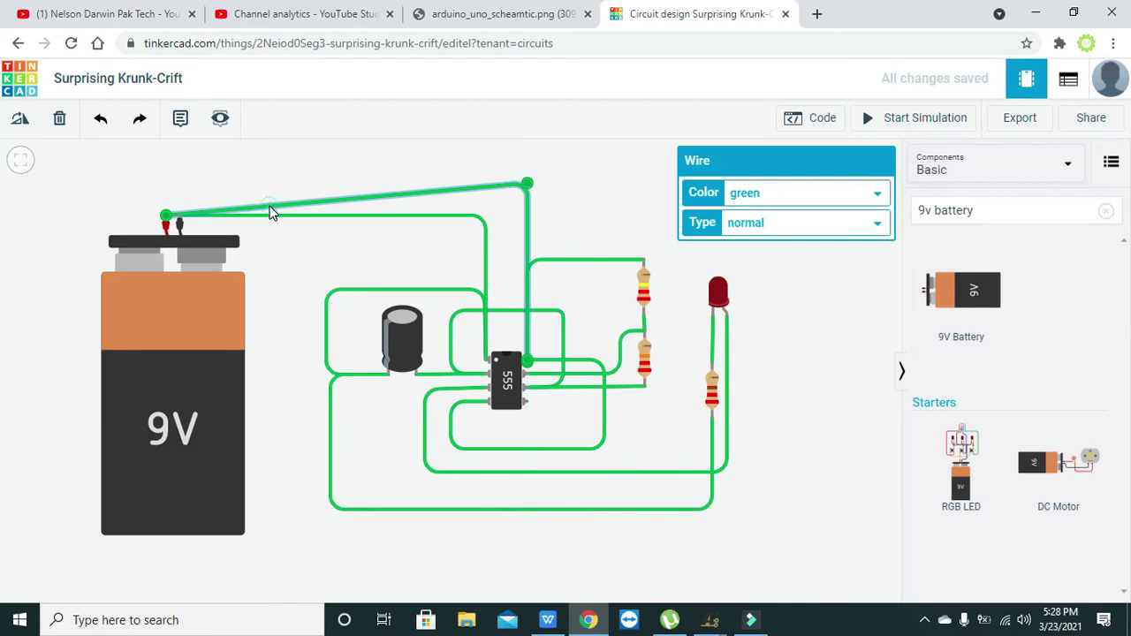
left_click_drag(270, 204, 166, 184)
left_click(276, 245)
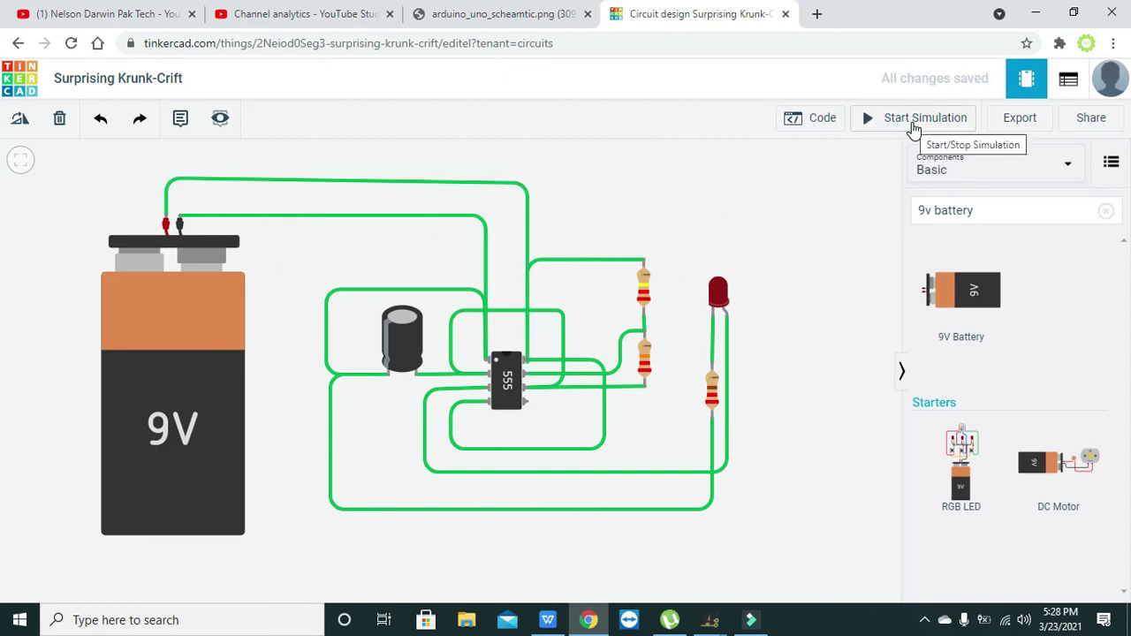
Step: Check the capacitor's capacitance value and run a first simulation
left_click(395, 345)
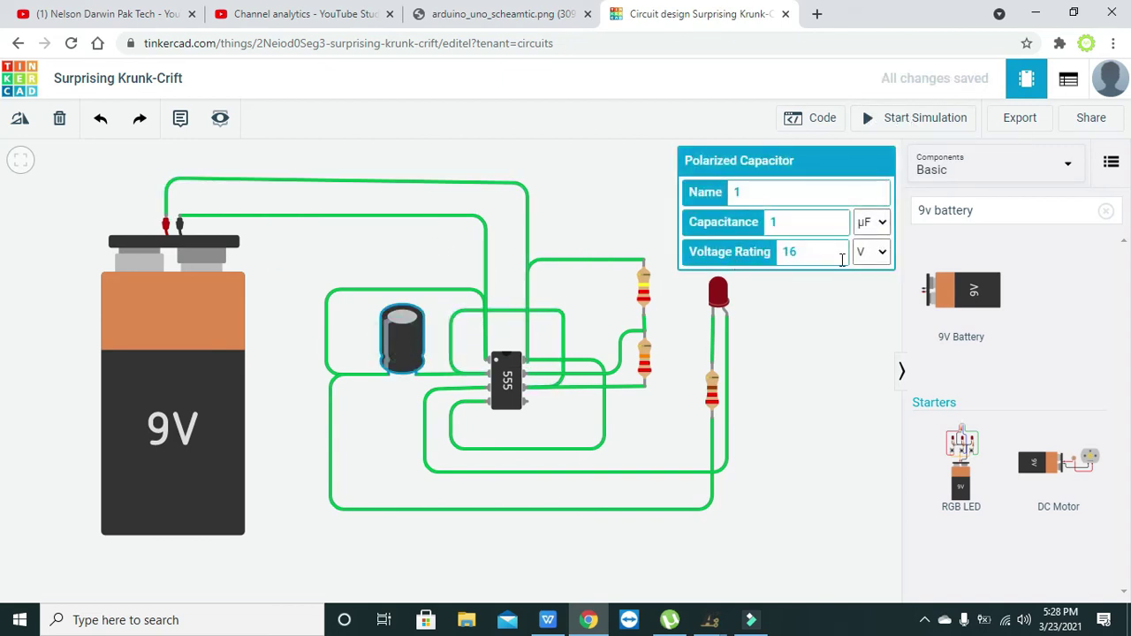
left_click(806, 221)
left_click(631, 189)
left_click(924, 122)
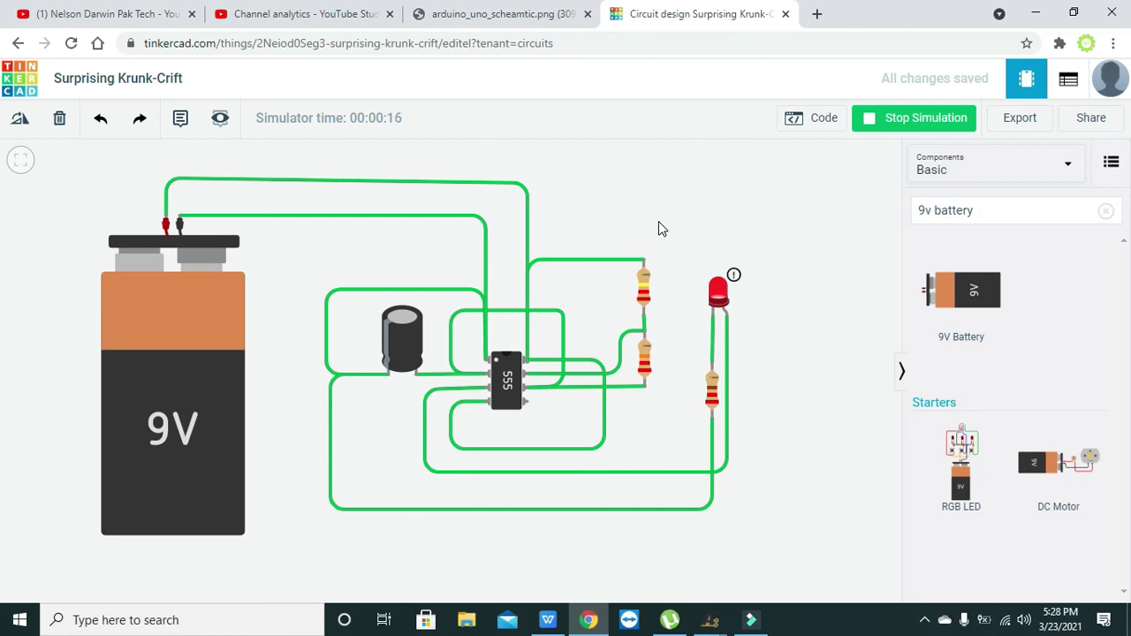
Step: Stop the simulation, set the capacitor to 22 µF, and run it again
left_click(884, 127)
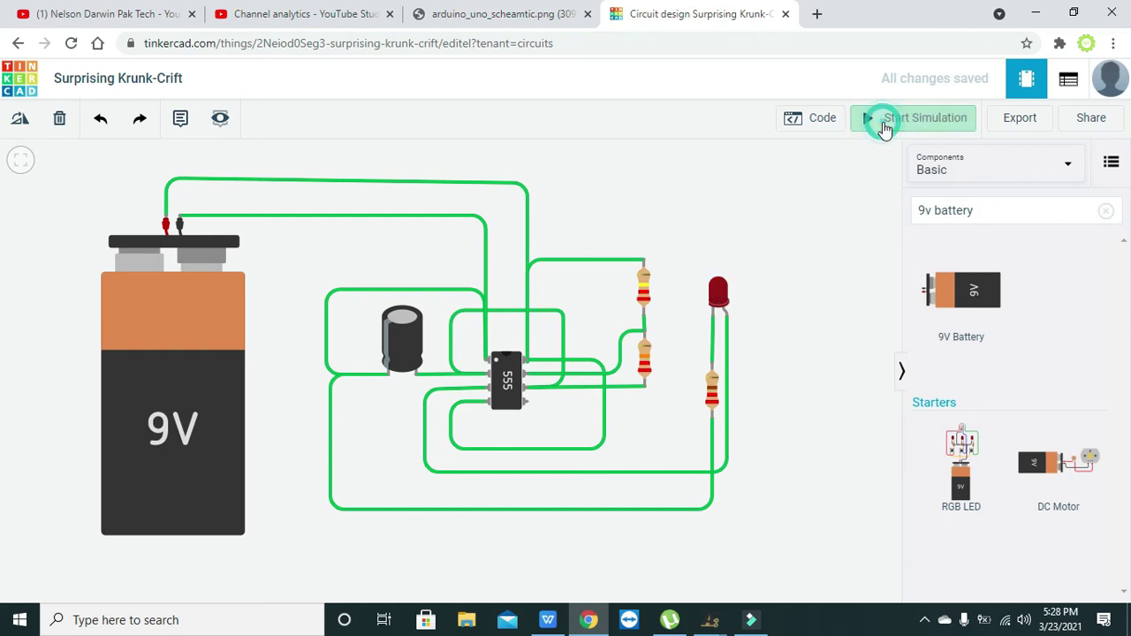
left_click(412, 349)
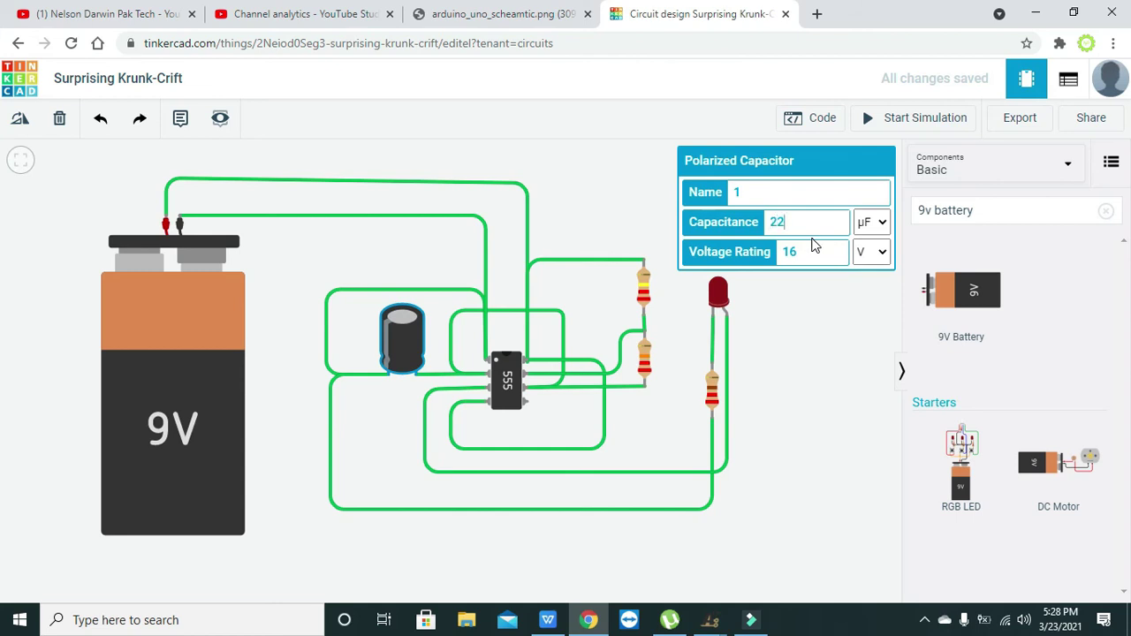
left_click(857, 327)
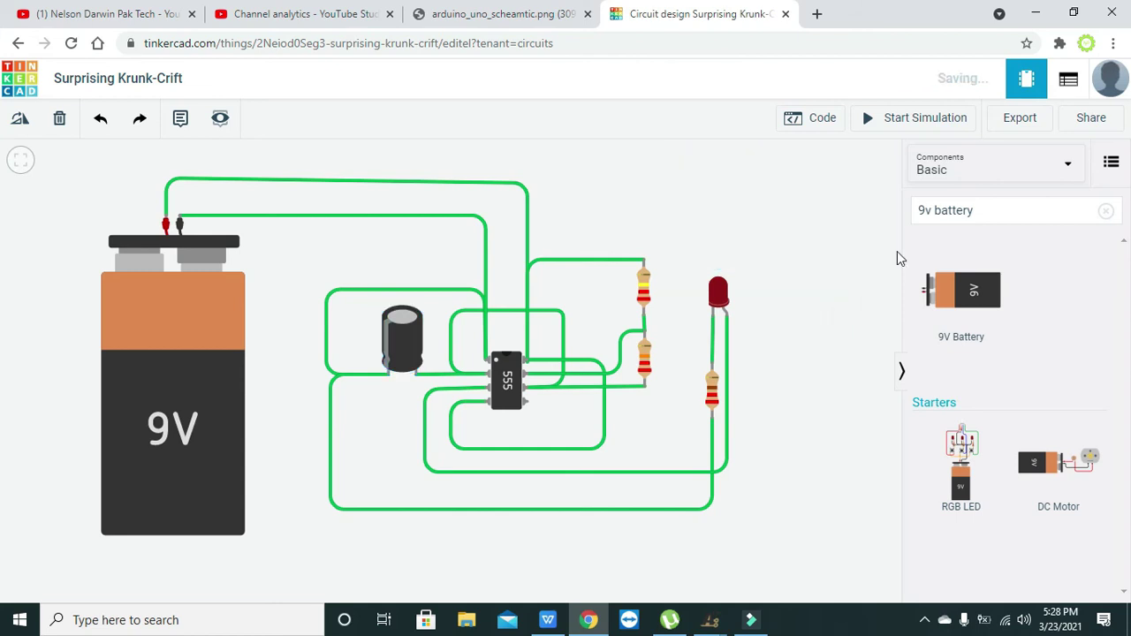
left_click(913, 118)
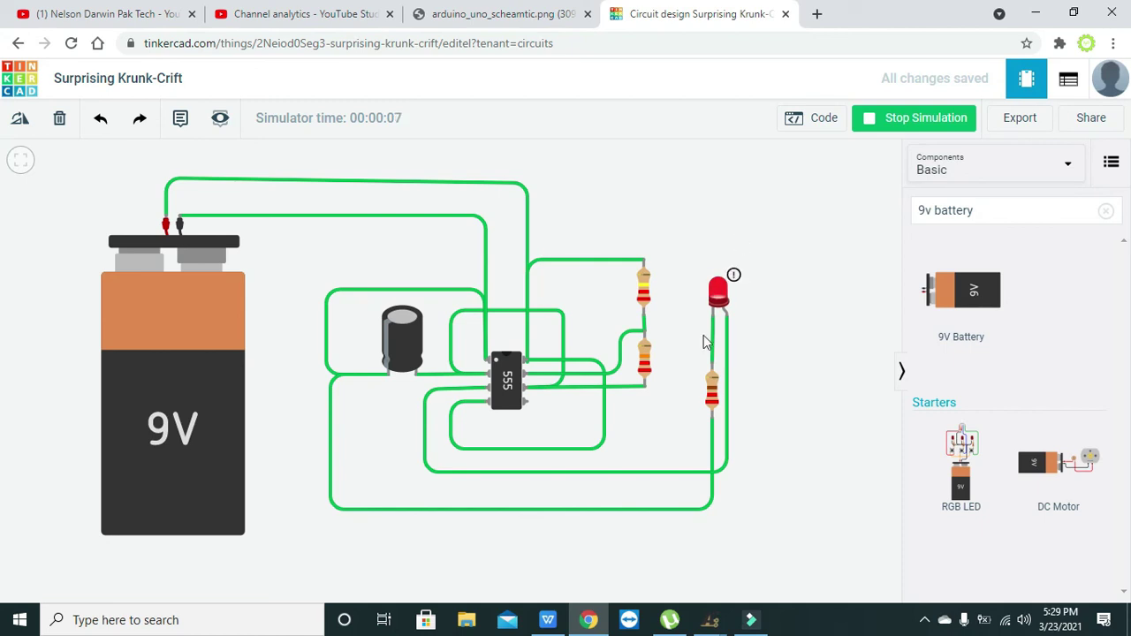
Step: Stop the simulation, edit the middle resistor, set the top resistor to 100 kΩ, and simulate
left_click(921, 122)
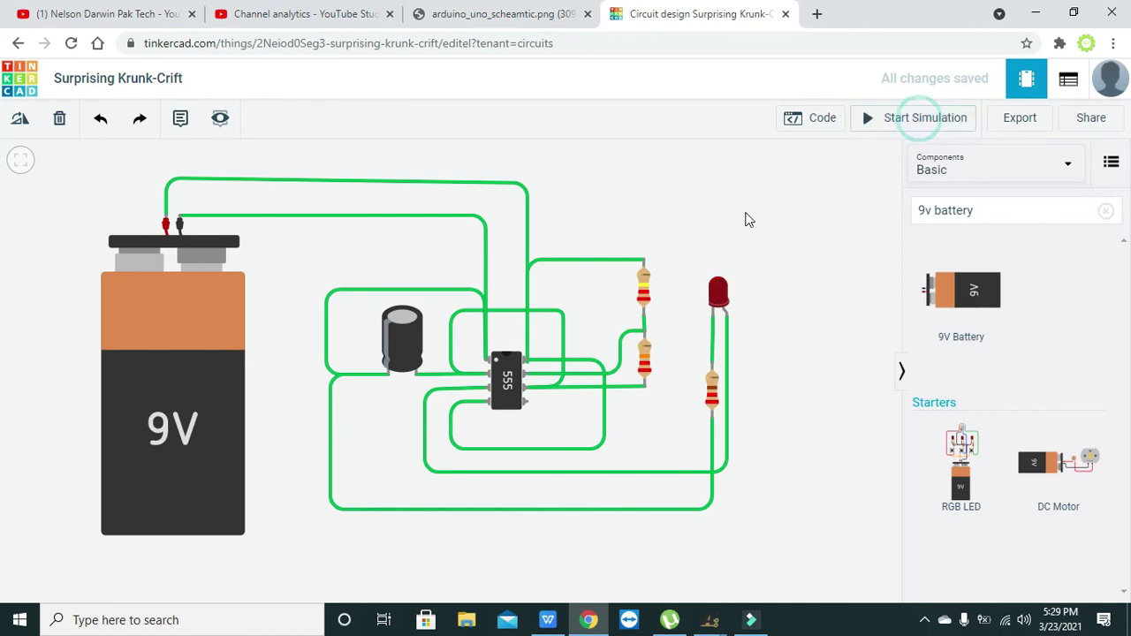
left_click(644, 358)
type("0")
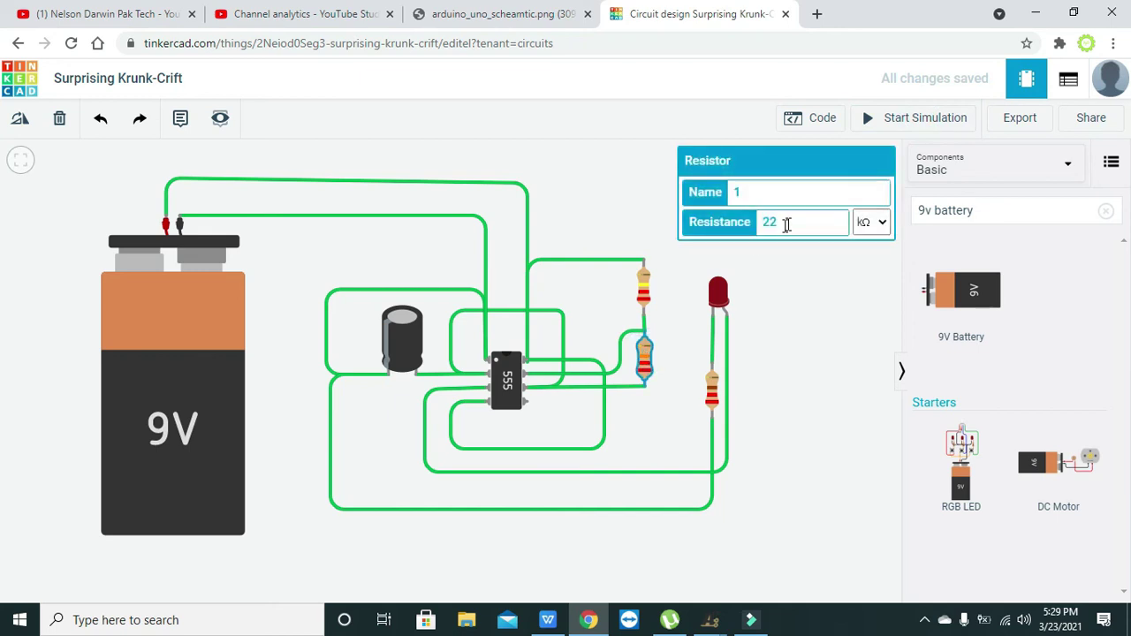
left_click(699, 271)
left_click(643, 284)
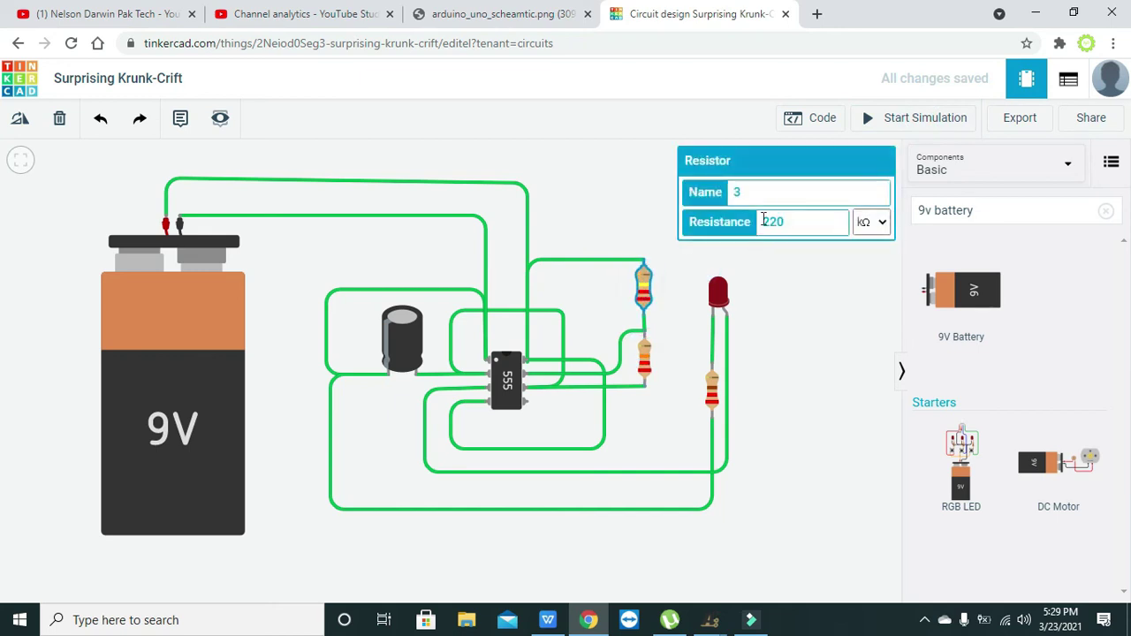
left_click_drag(776, 222, 759, 222)
type("100")
left_click(946, 122)
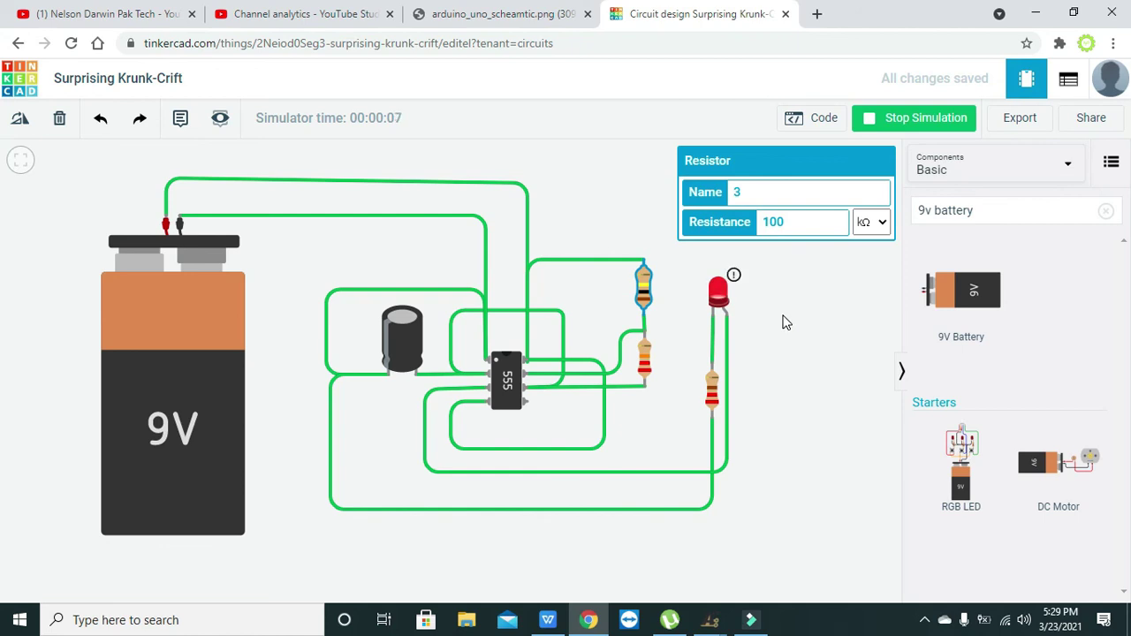
Step: Set the middle timing resistor to 10 kΩ and restart the simulation
left_click(644, 358)
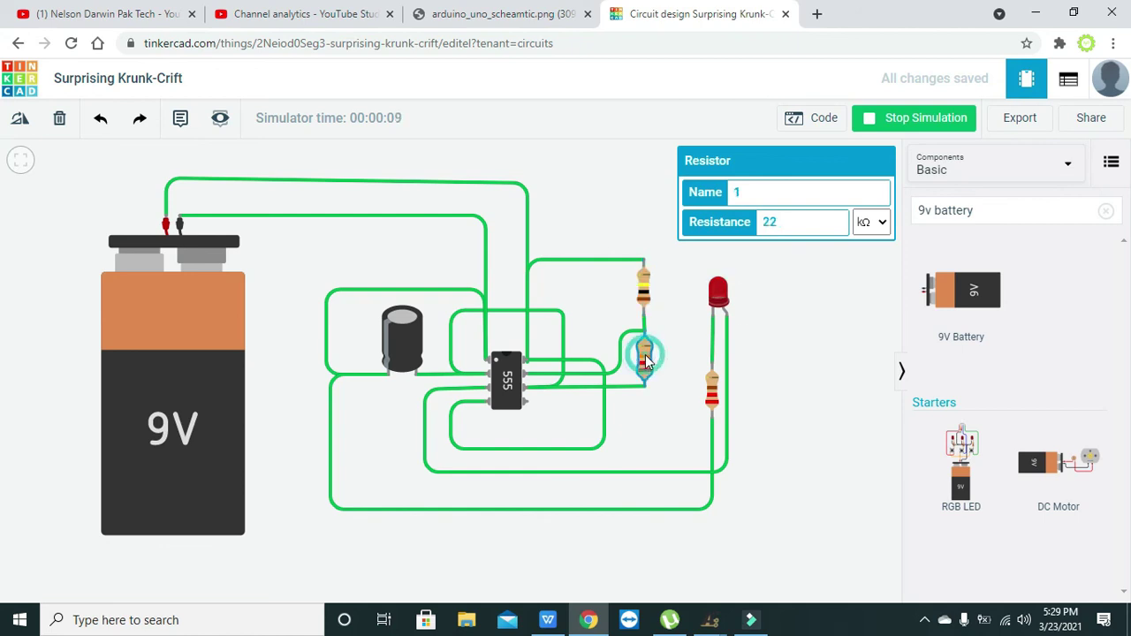
left_click(781, 223)
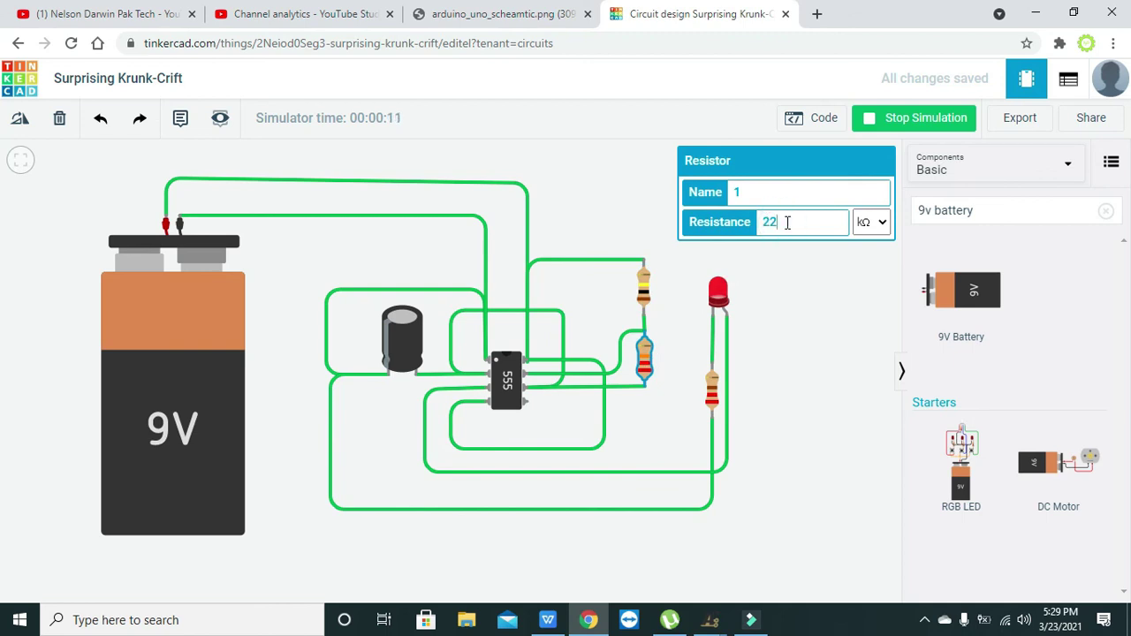
key("BackSpace")
type("10")
left_click(901, 128)
left_click(901, 122)
Step: Stop the simulation and change the middle resistor to 33 kΩ
left_click(895, 124)
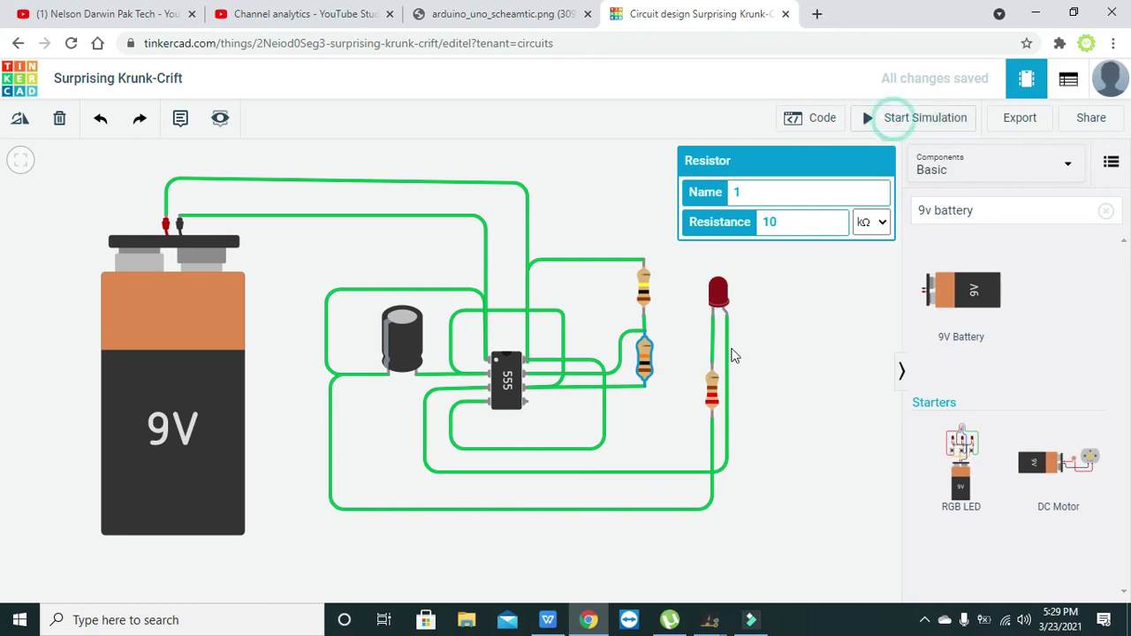
double_click(765, 220)
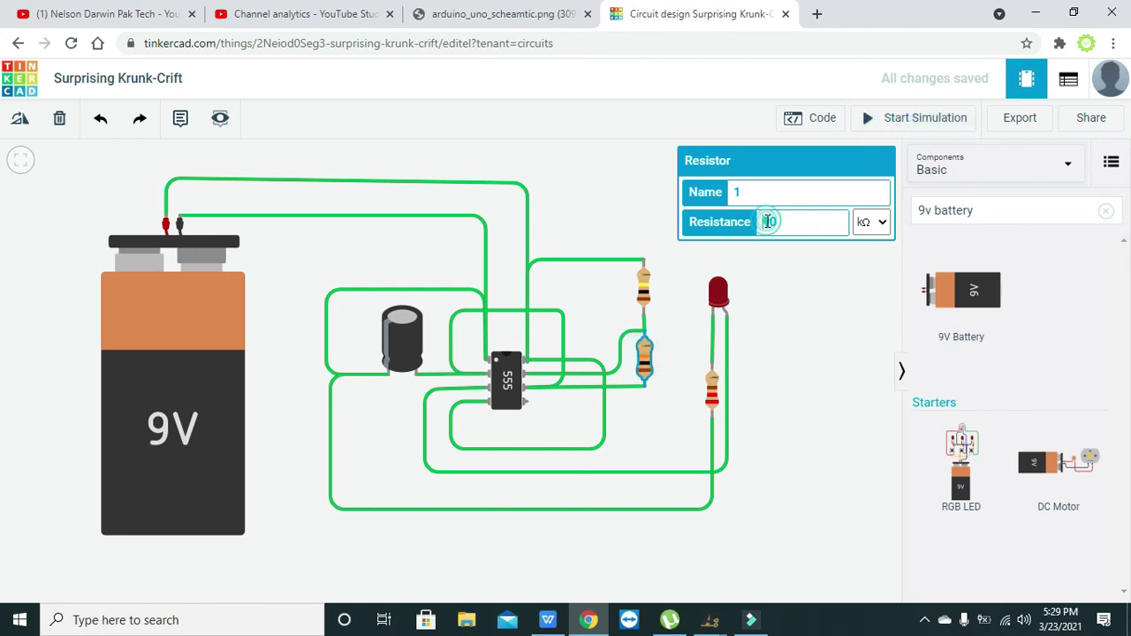
left_click(769, 222)
key("BackSpace")
type("33")
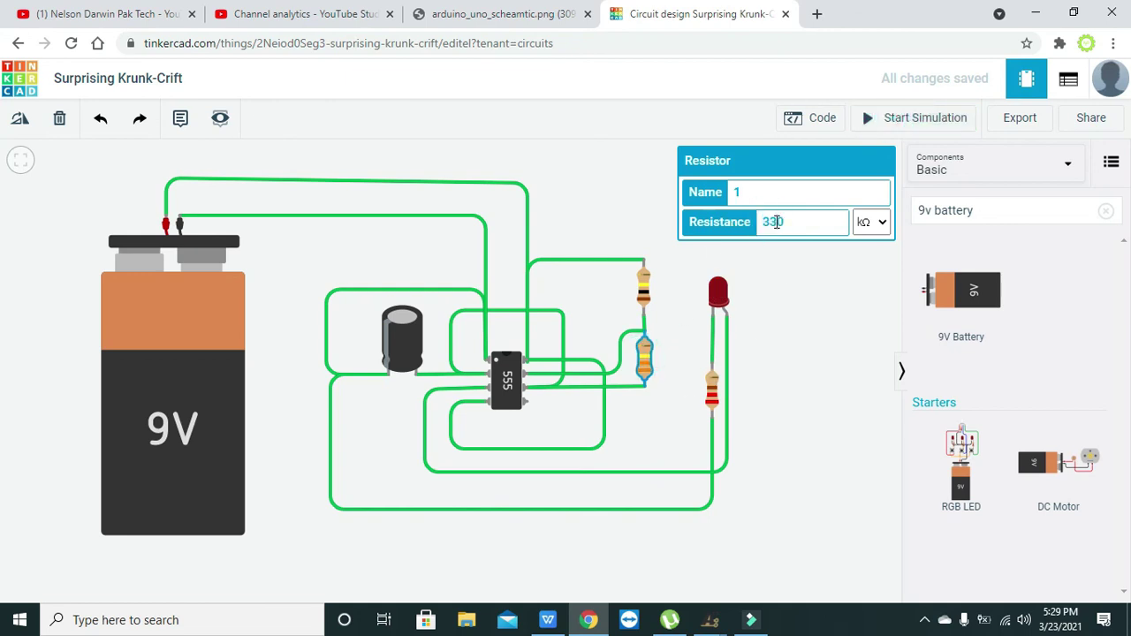
key("Delete")
Step: Set the top resistor to 70 kΩ and run the simulation
left_click(647, 295)
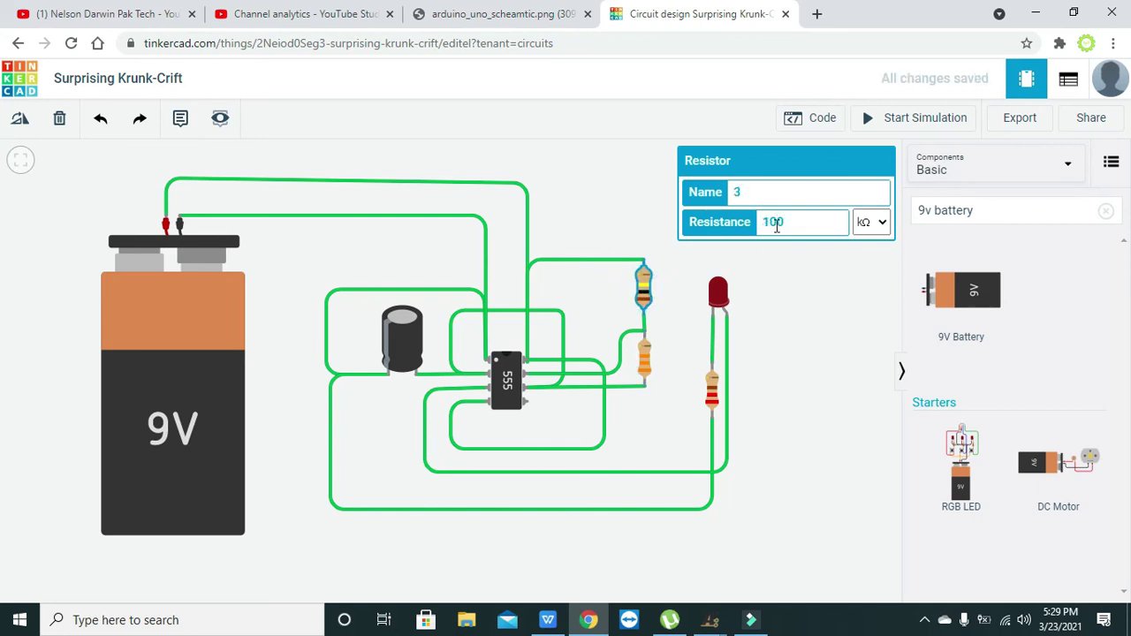
double_click(765, 222)
type("70")
left_click(895, 128)
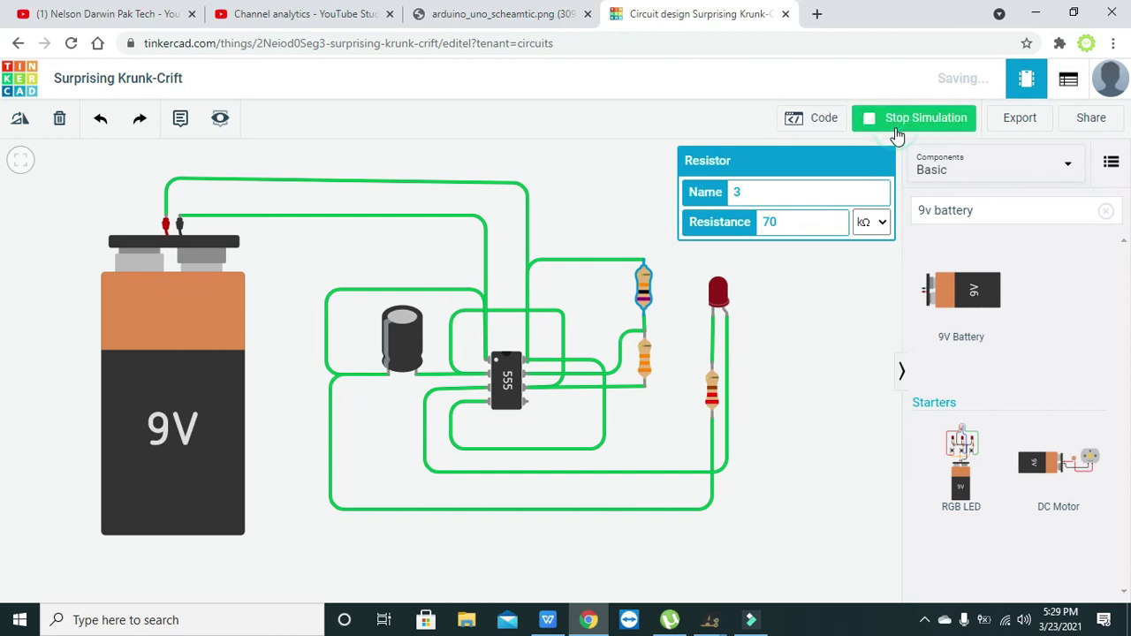